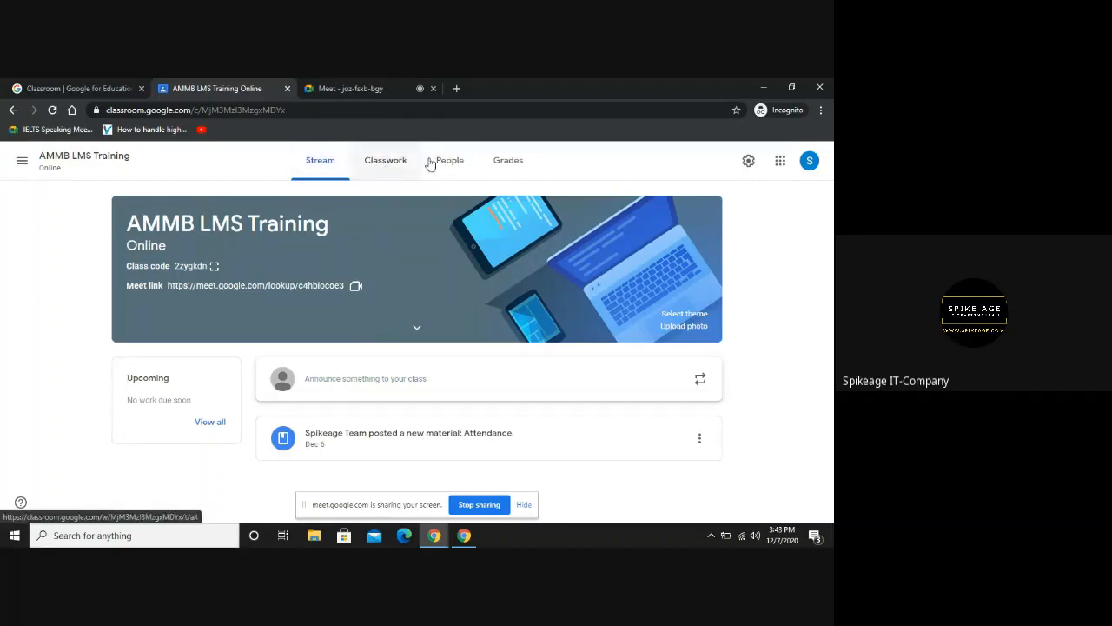
- Switch to the Google Meet call, admit the person waiting to join, and return to Google Classroom
key(alt+Tab)
key(Tab)
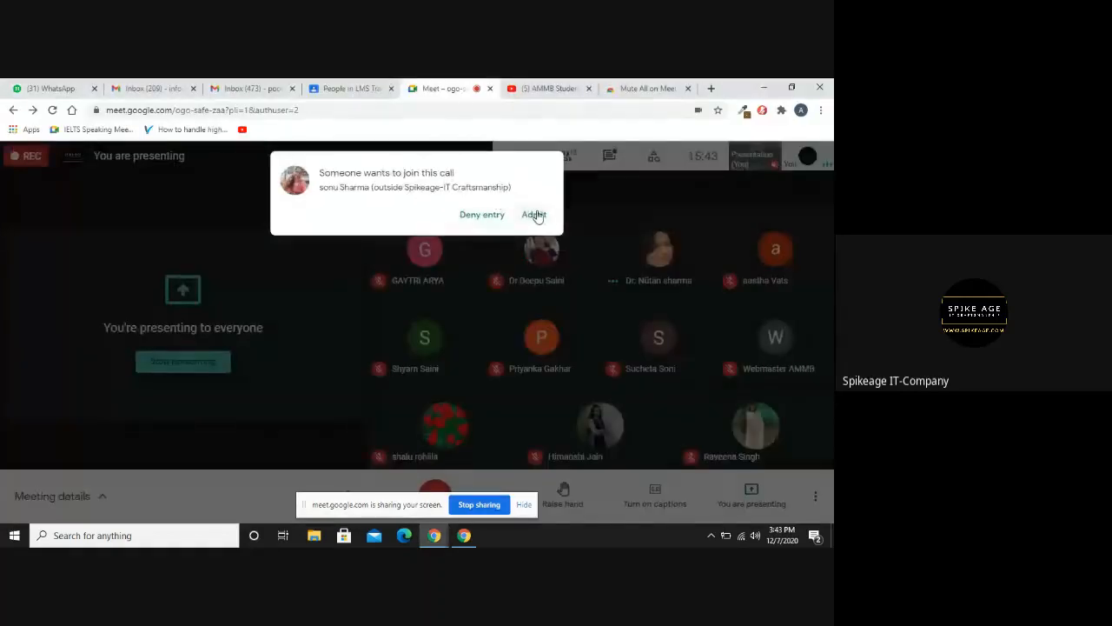
click(534, 215)
key(alt+Tab)
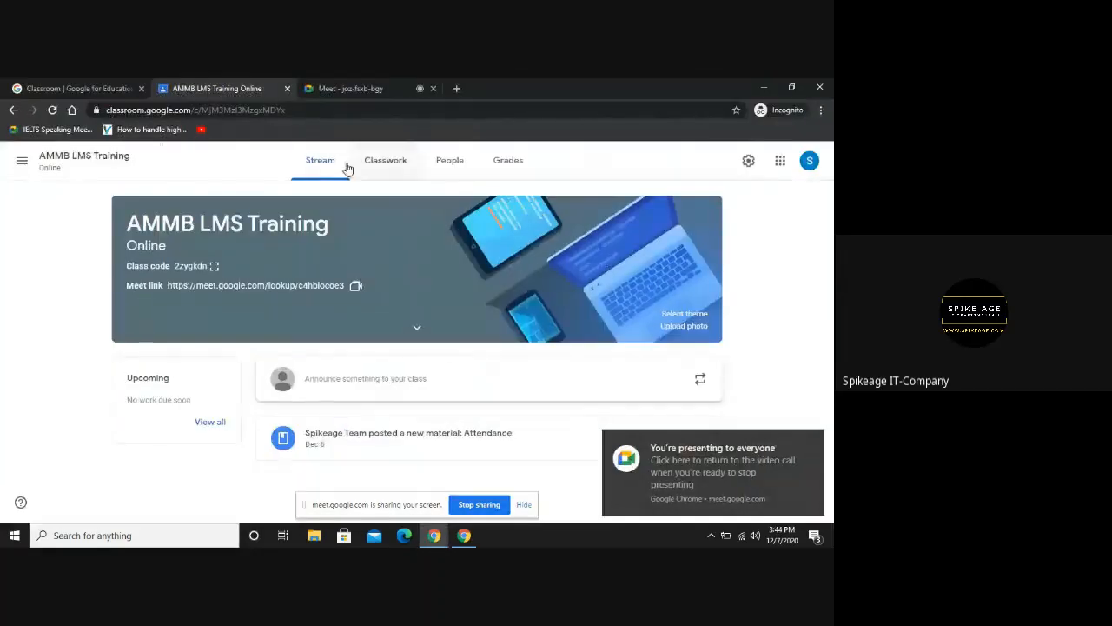
- Start a new class announcement for all students with the text "Hello Students"
click(352, 383)
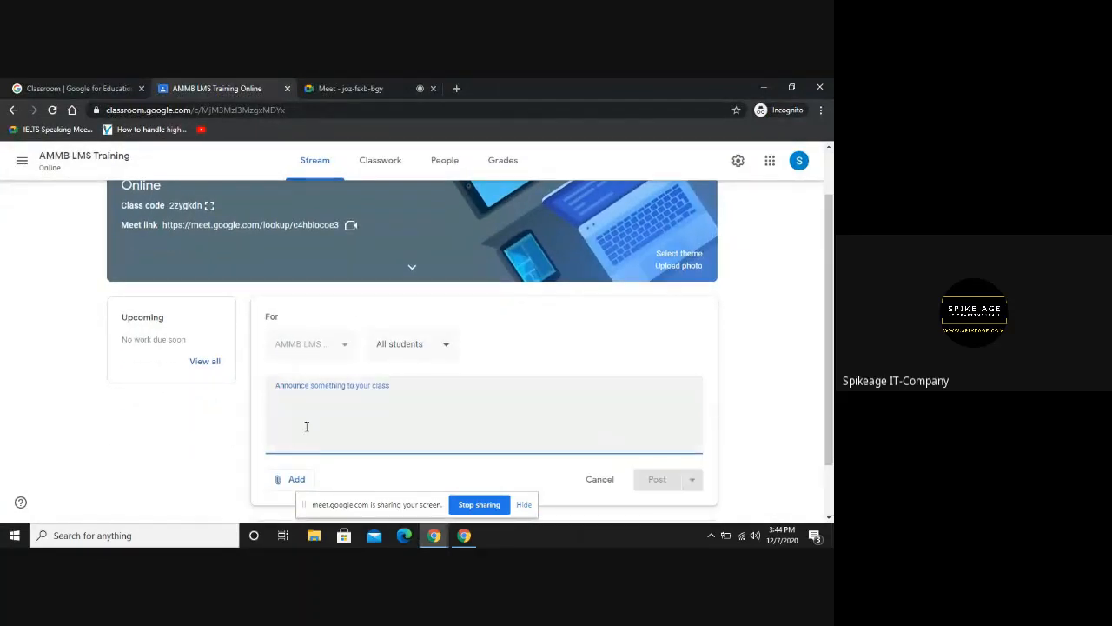
text(Hello)
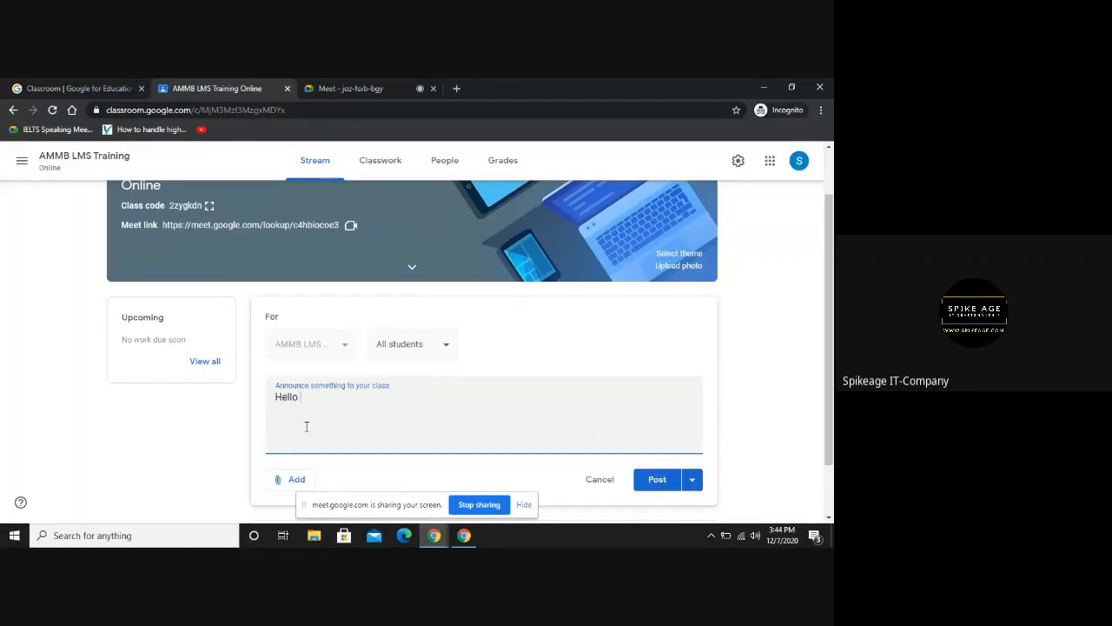
text( Students)
key(Return)
scroll(669, 471, down, 1)
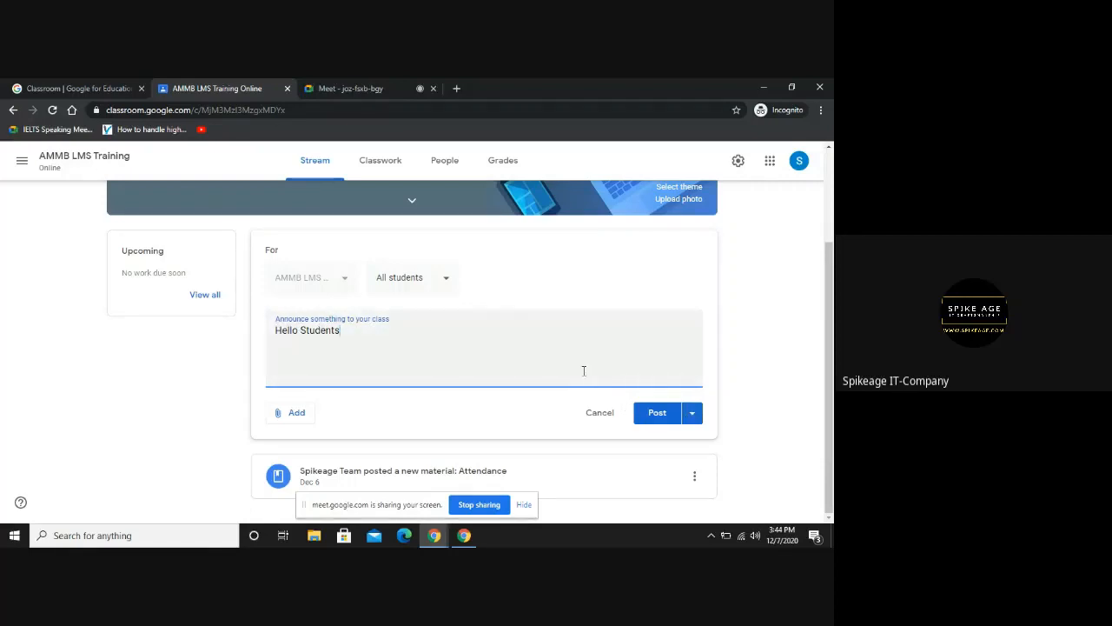
- Schedule the announcement for Dec 9, 2020 at 10:00 AM
click(654, 417)
click(691, 417)
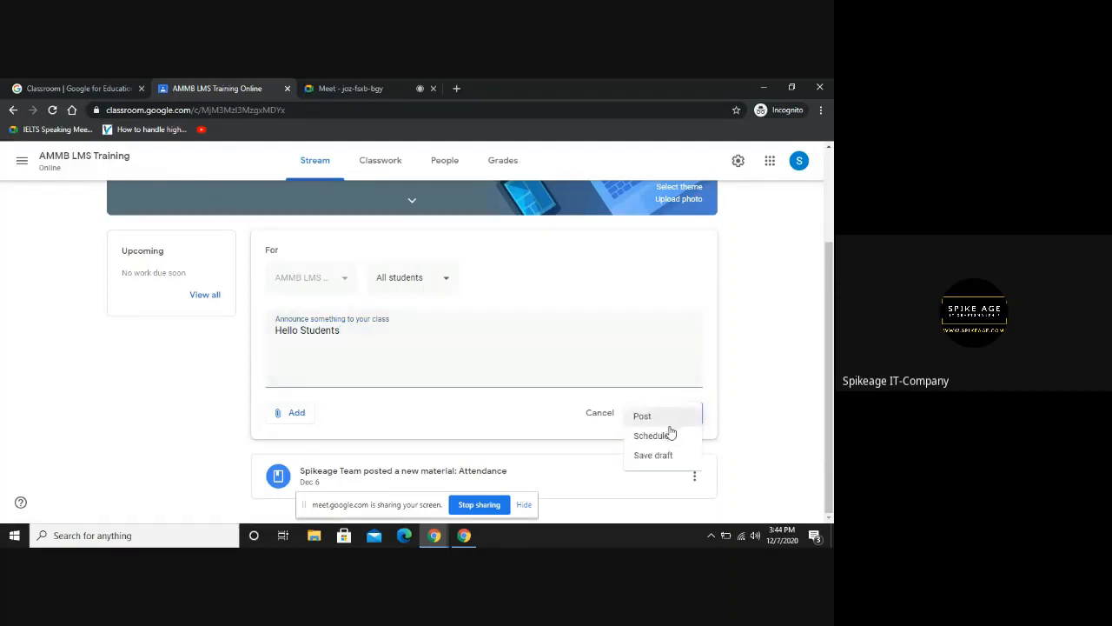
click(667, 435)
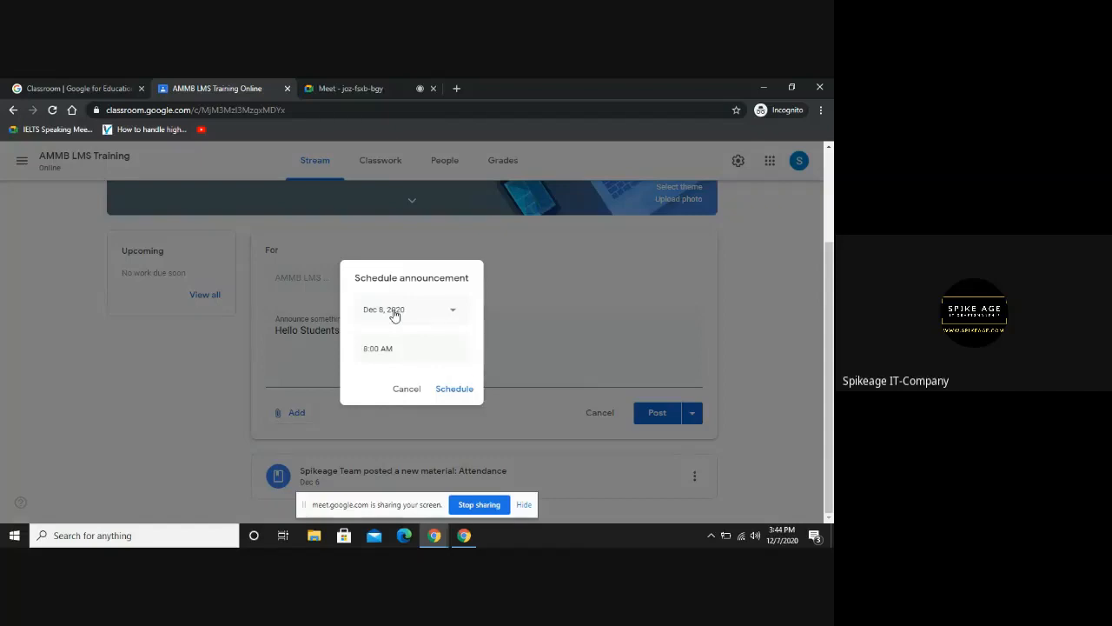
click(394, 315)
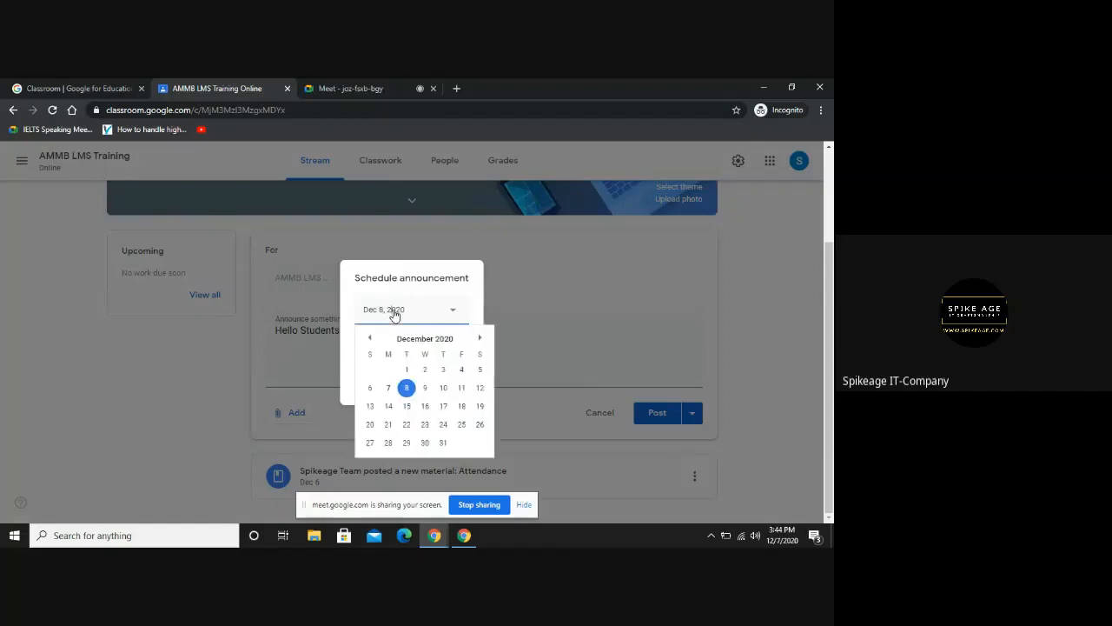
click(425, 388)
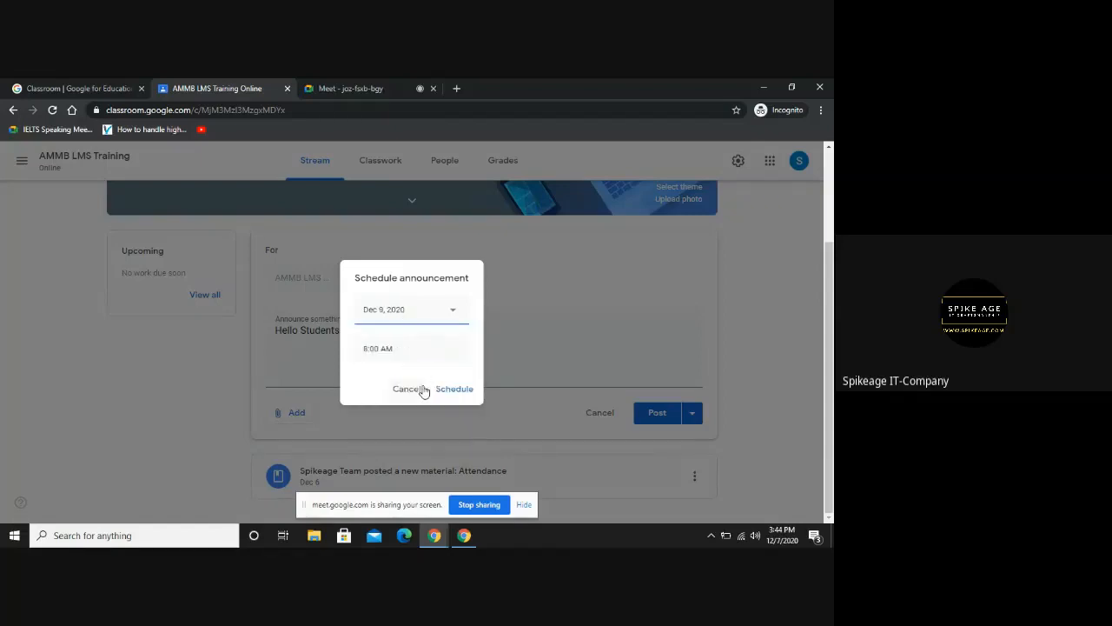
click(372, 349)
click(371, 348)
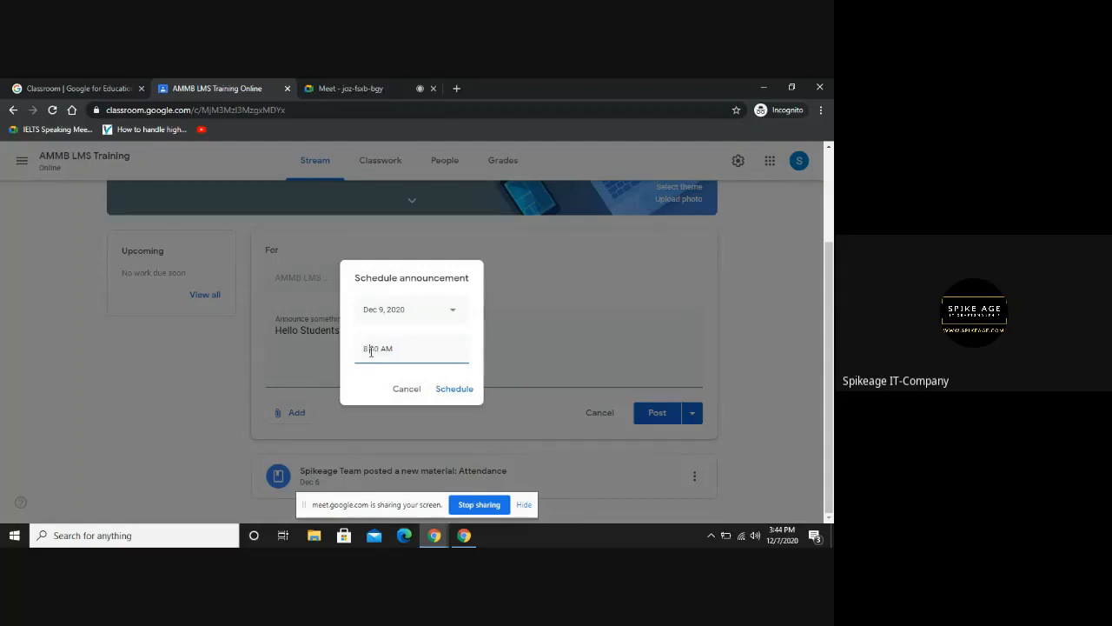
key(BackSpace)
text(10)
click(463, 393)
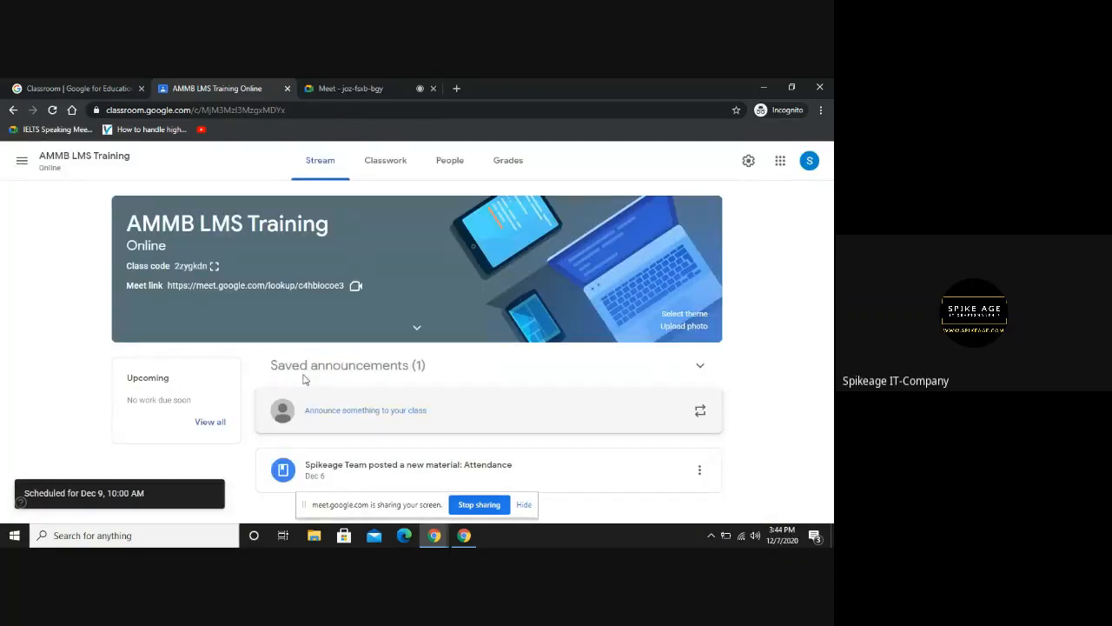
- Review the scheduled "Hello Students" entry among the saved announcements and delete it
click(407, 366)
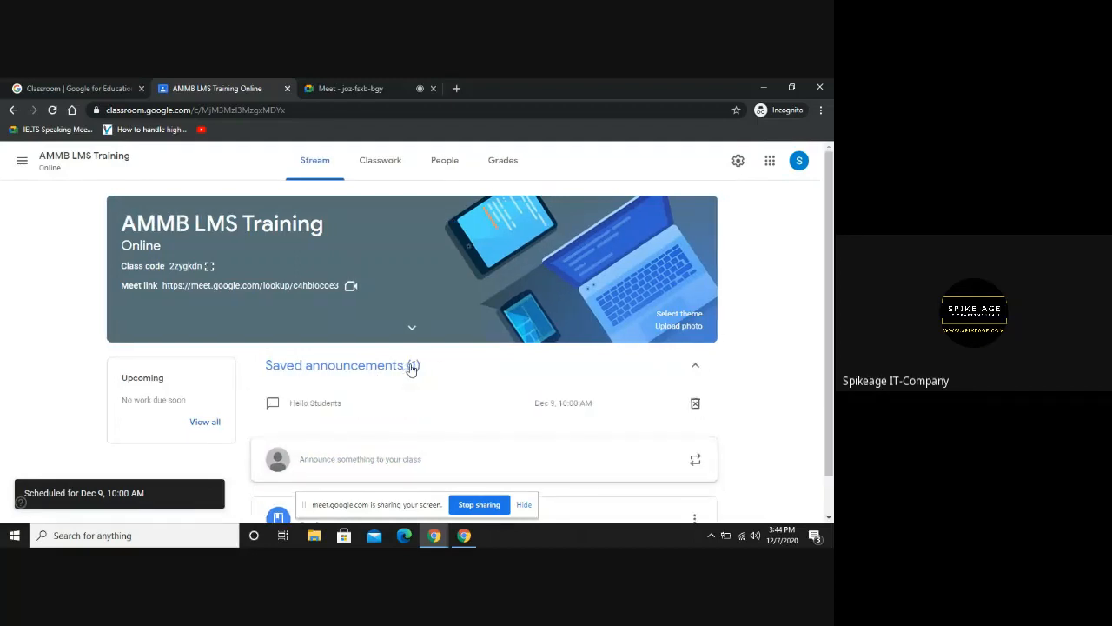
scroll(409, 375, down, 1)
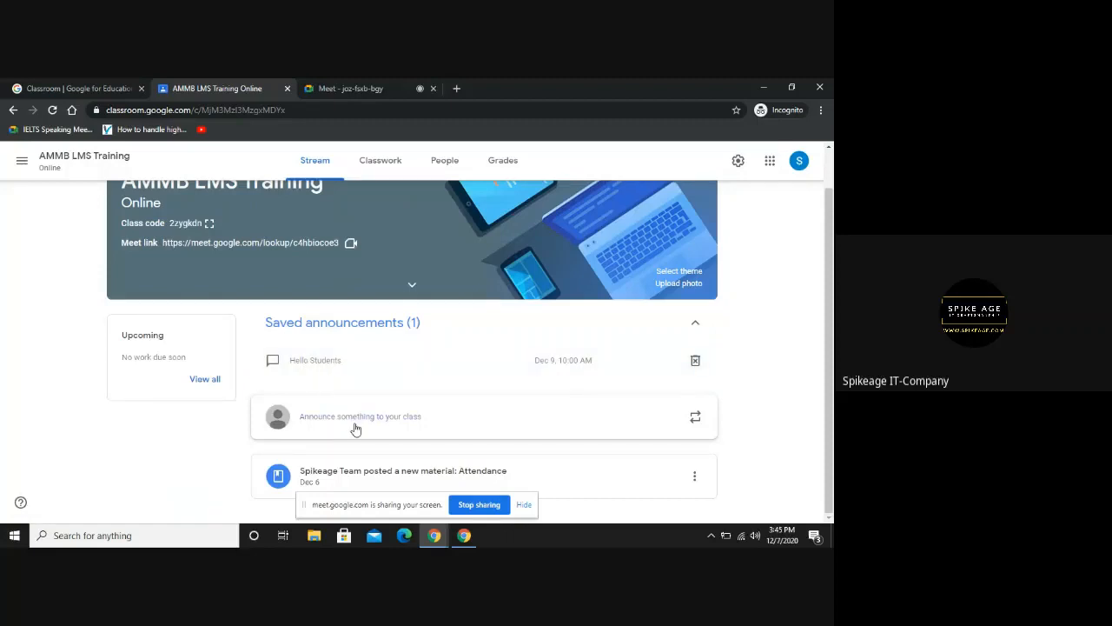
click(310, 358)
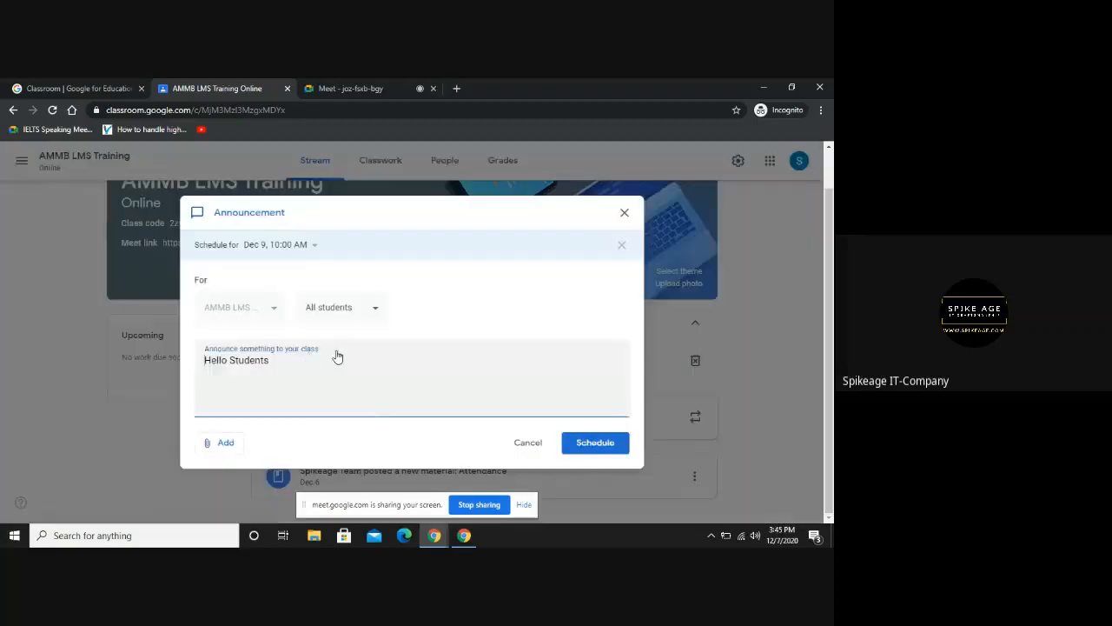
click(527, 445)
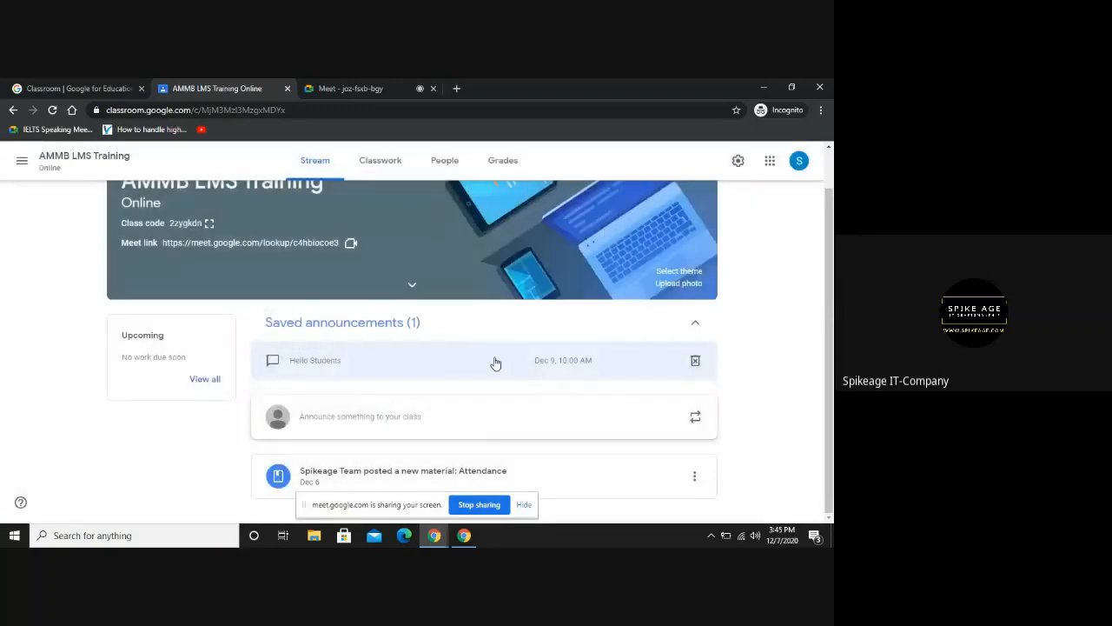
click(332, 371)
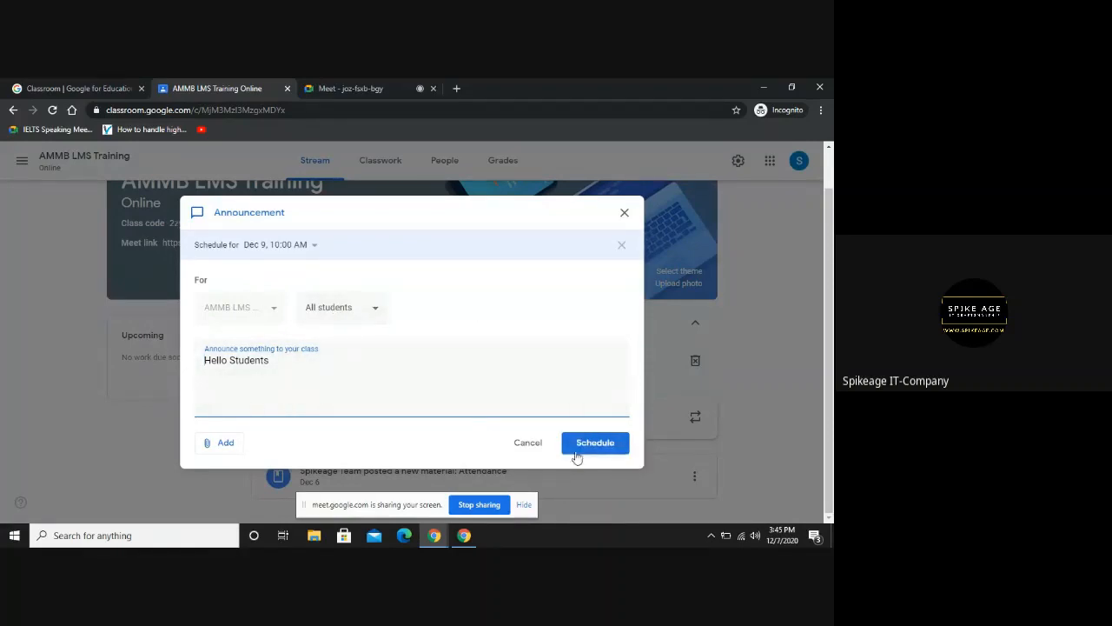
click(624, 214)
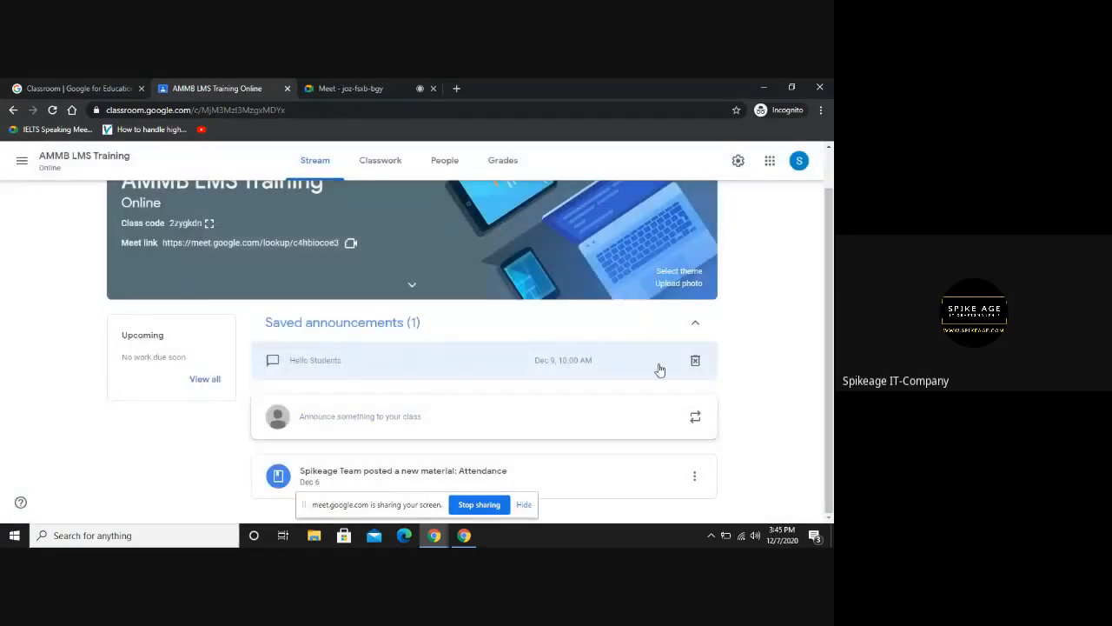
click(696, 360)
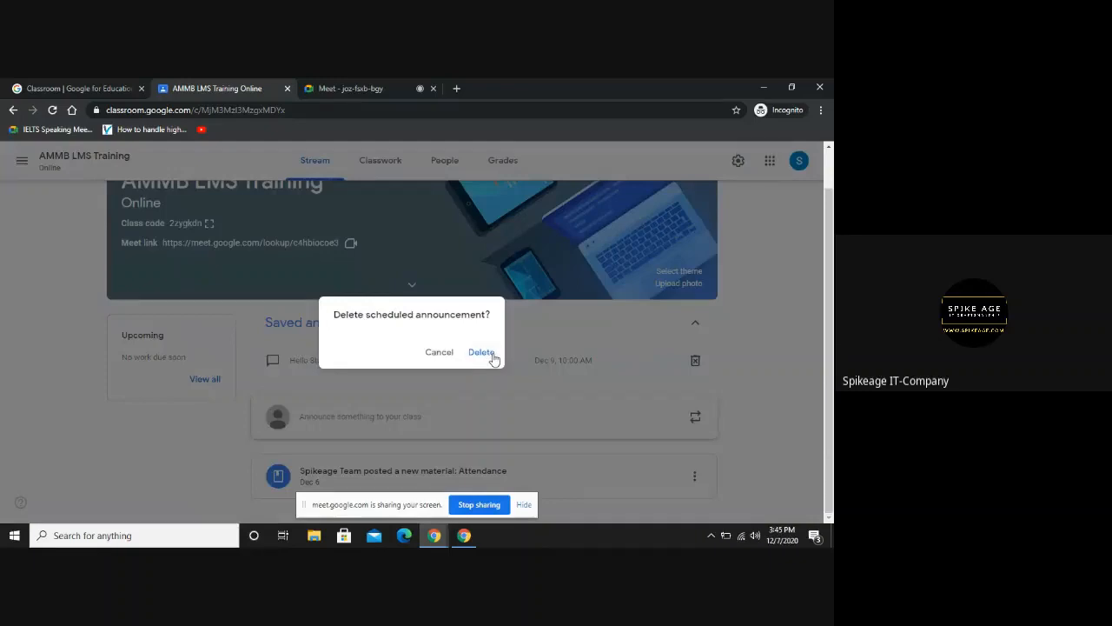
click(492, 354)
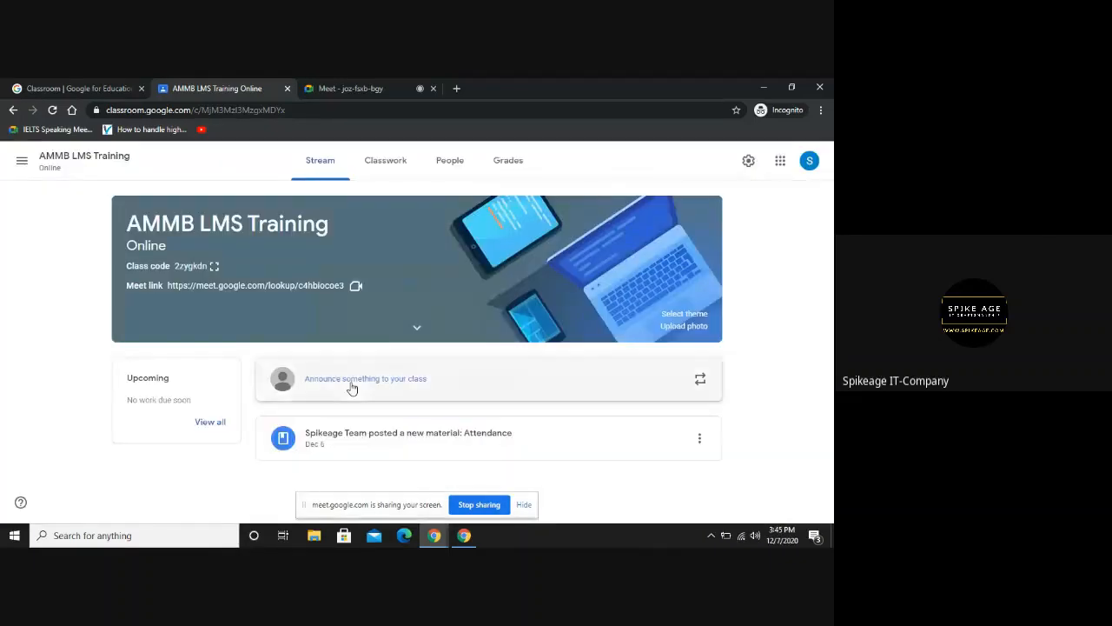
- Write a new announcement for all students reading "Hello dear Students, Welcome in your Class", hiding the screen-sharing notice
click(352, 387)
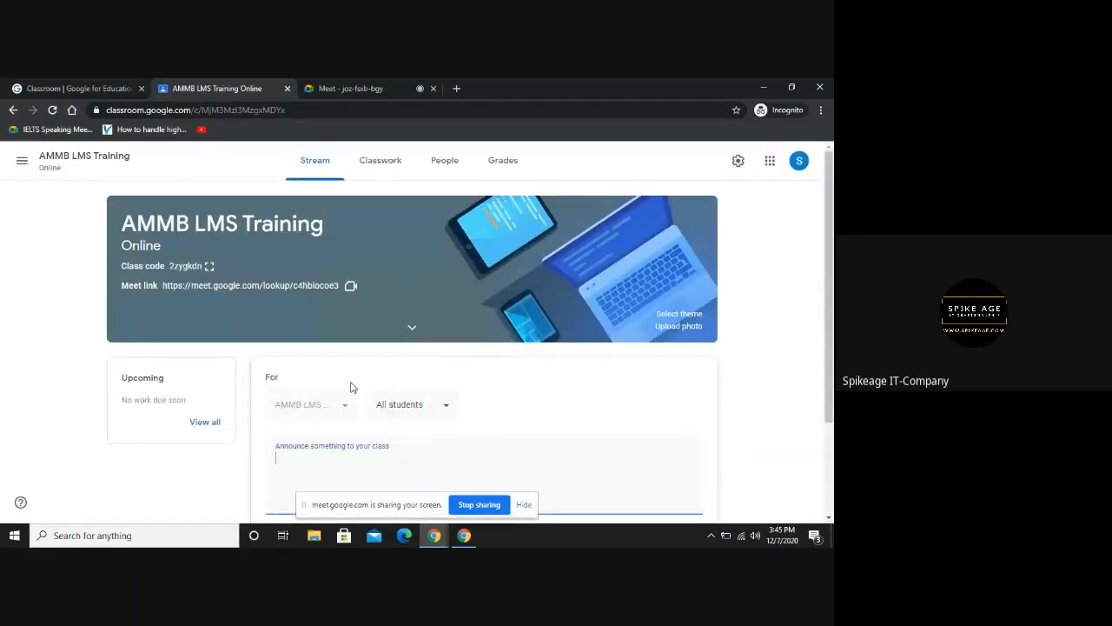
click(517, 504)
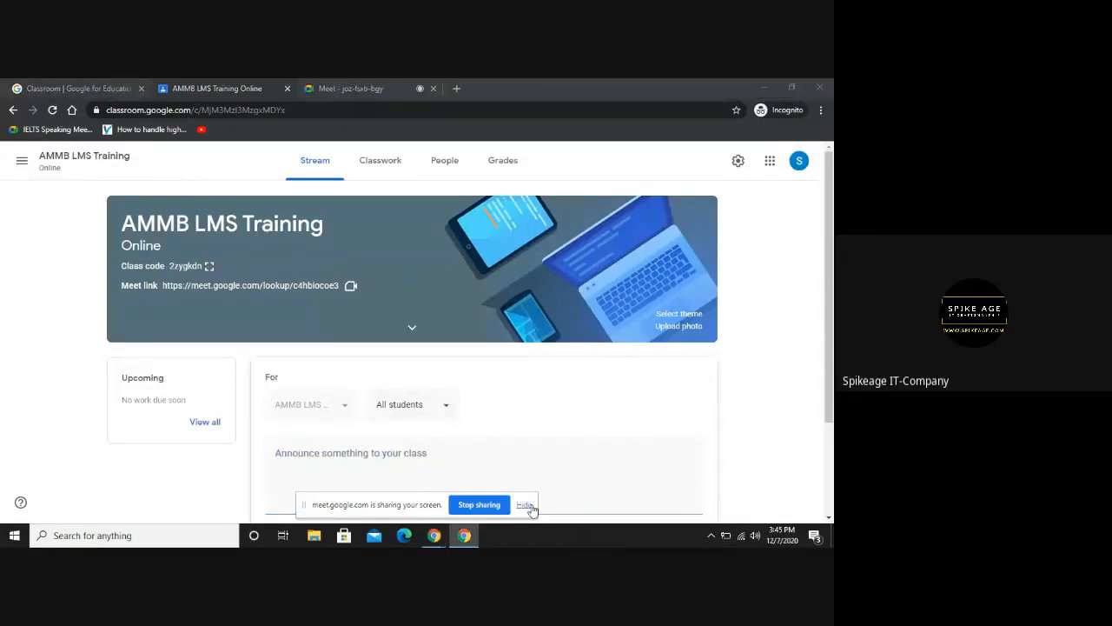
click(524, 504)
text(Hel)
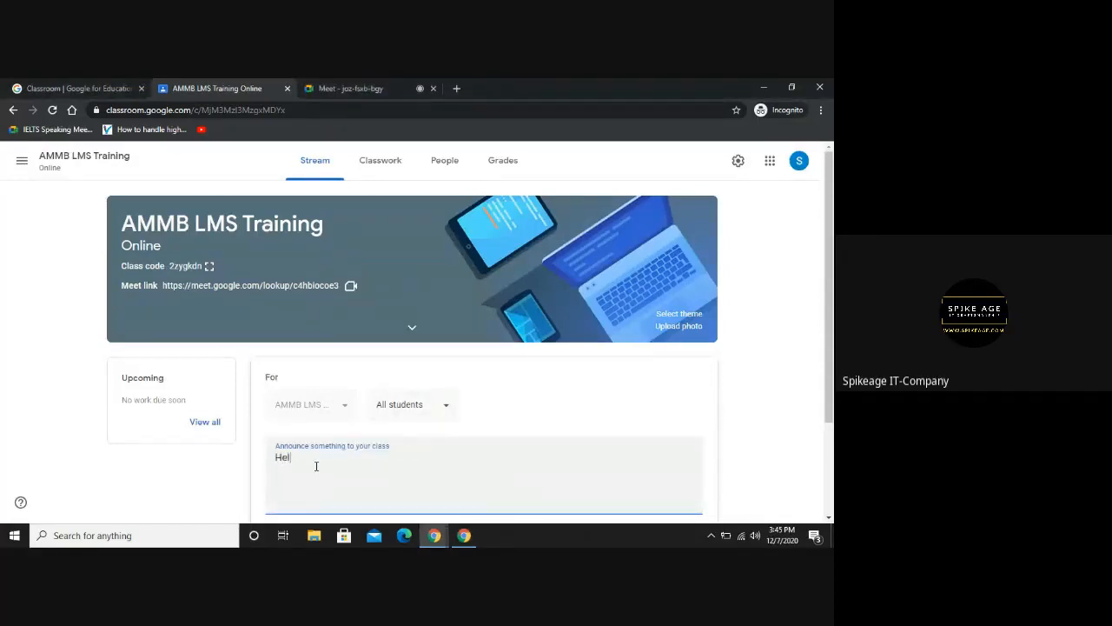
text(lo dear Students, Welcome in your Class)
scroll(343, 485, down, 2)
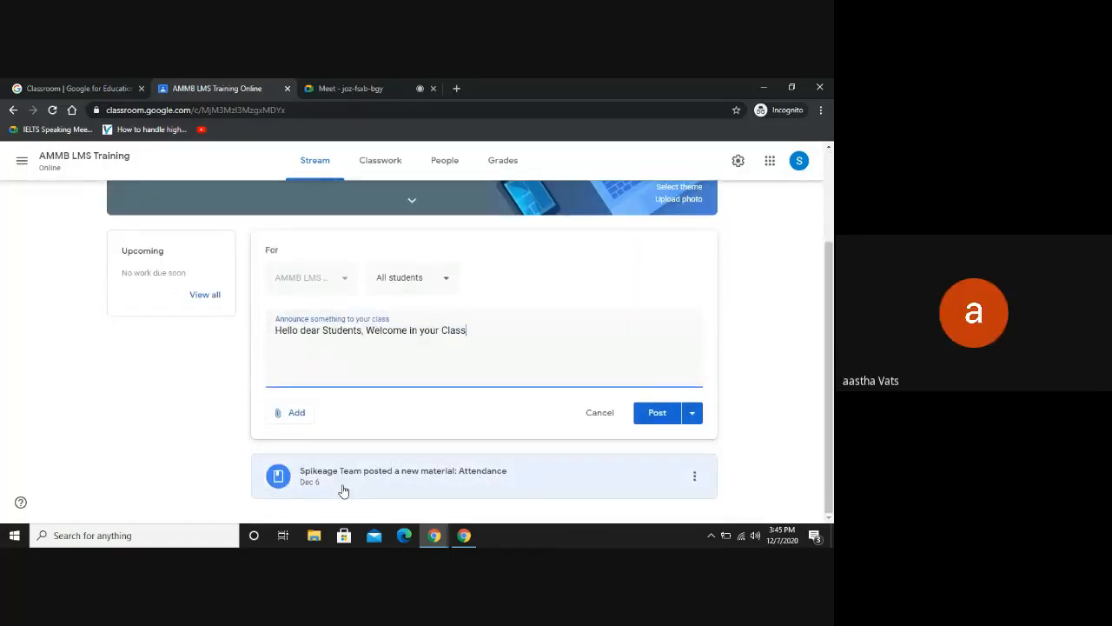
- Switch to the Google Meet call to check on the participants and return to Google Classroom
key(alt+Tab)
key(alt+Tab)
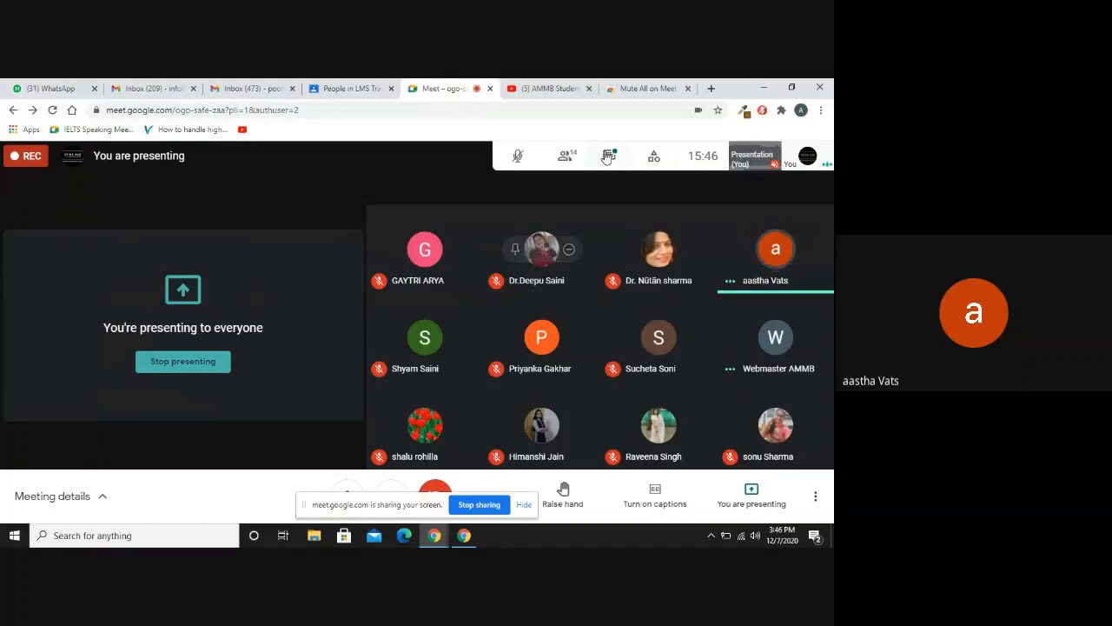
key(alt+Tab)
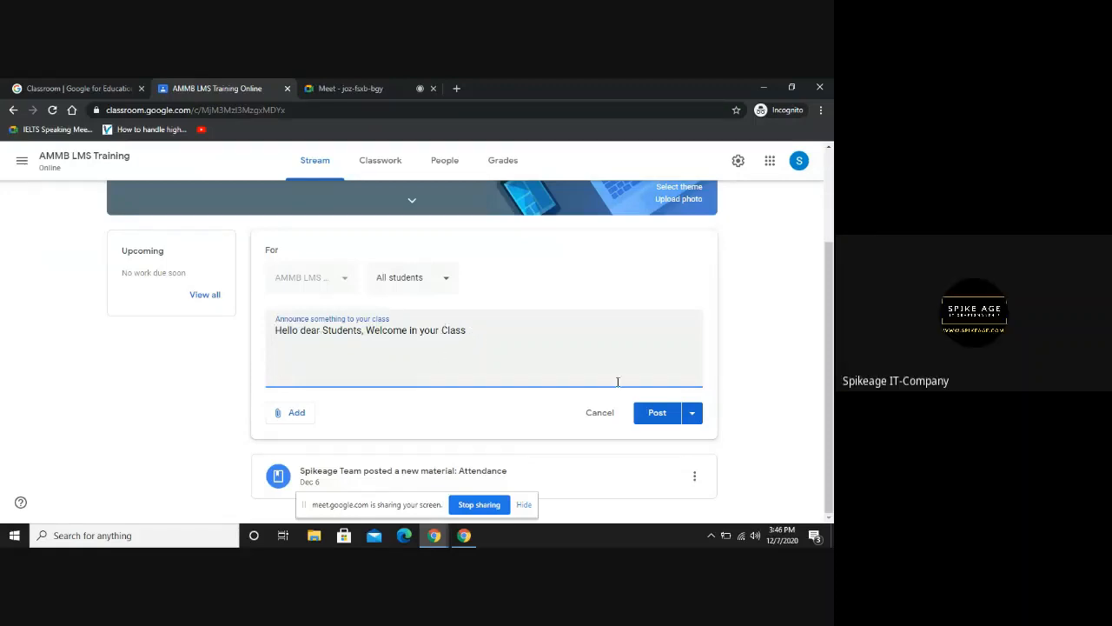
- Post the welcome announcement to the class stream immediately
click(693, 417)
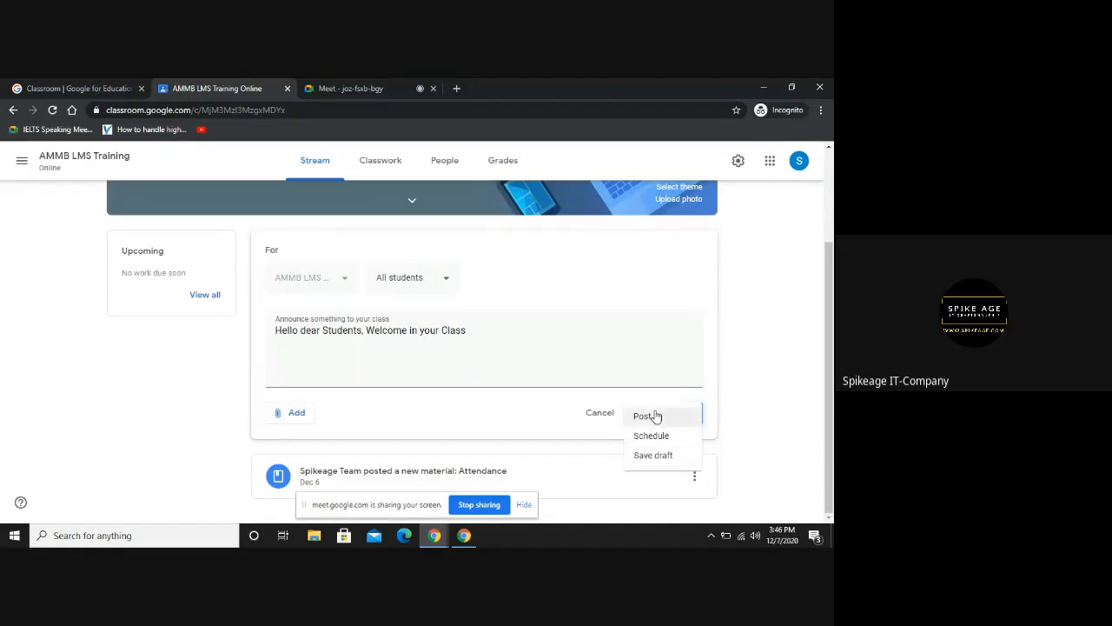
click(653, 414)
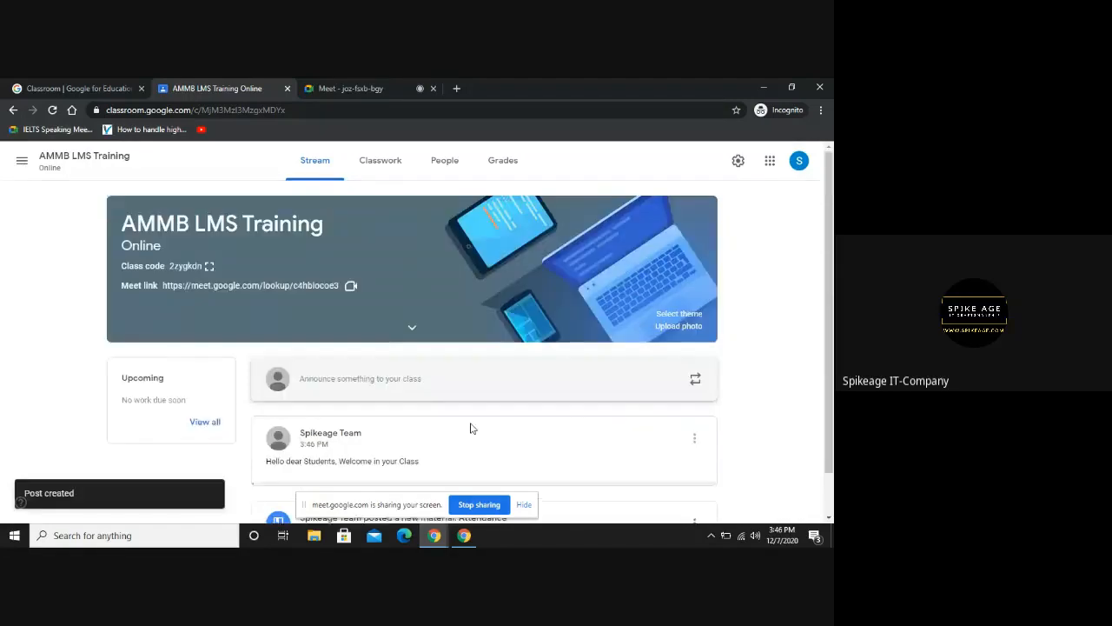
scroll(257, 431, down, 2)
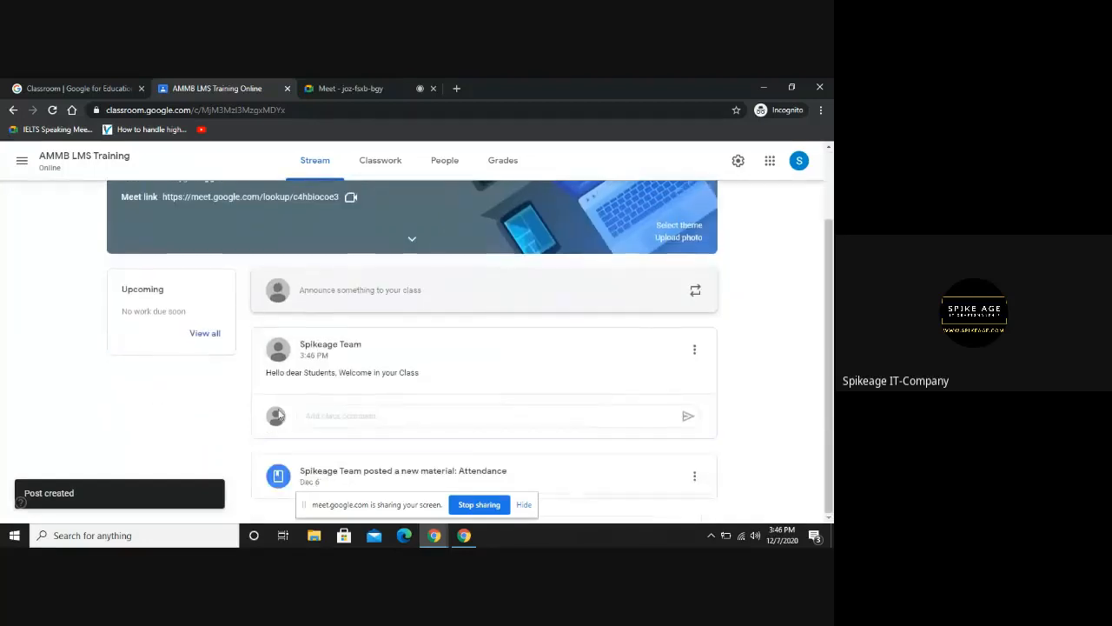
- Write another class announcement reading "We will learn Google Classroom this week"
click(339, 295)
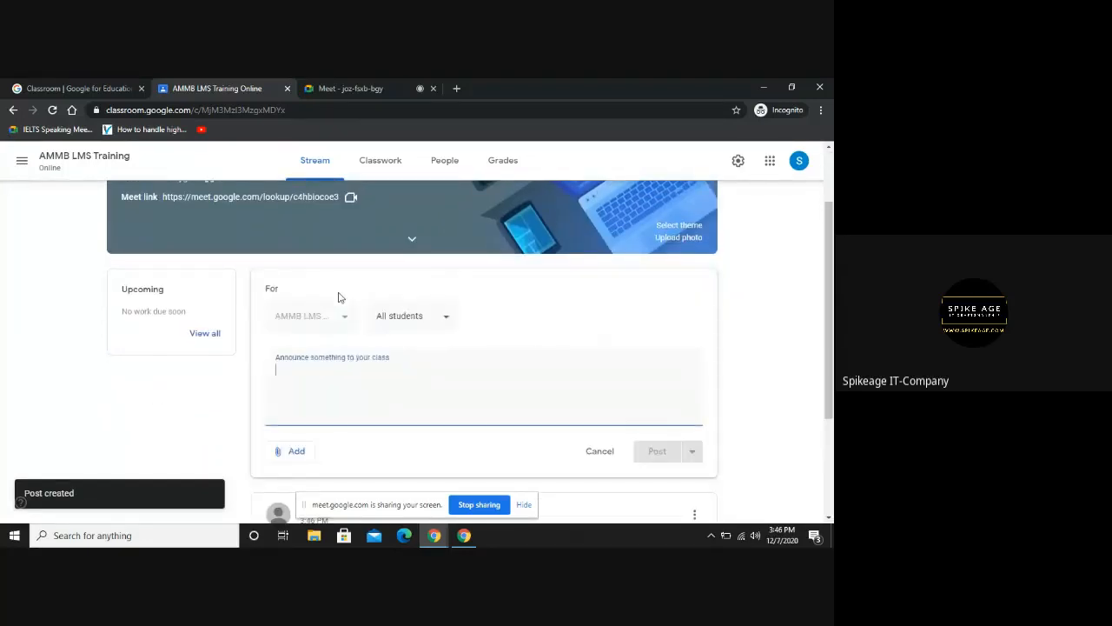
text(We will)
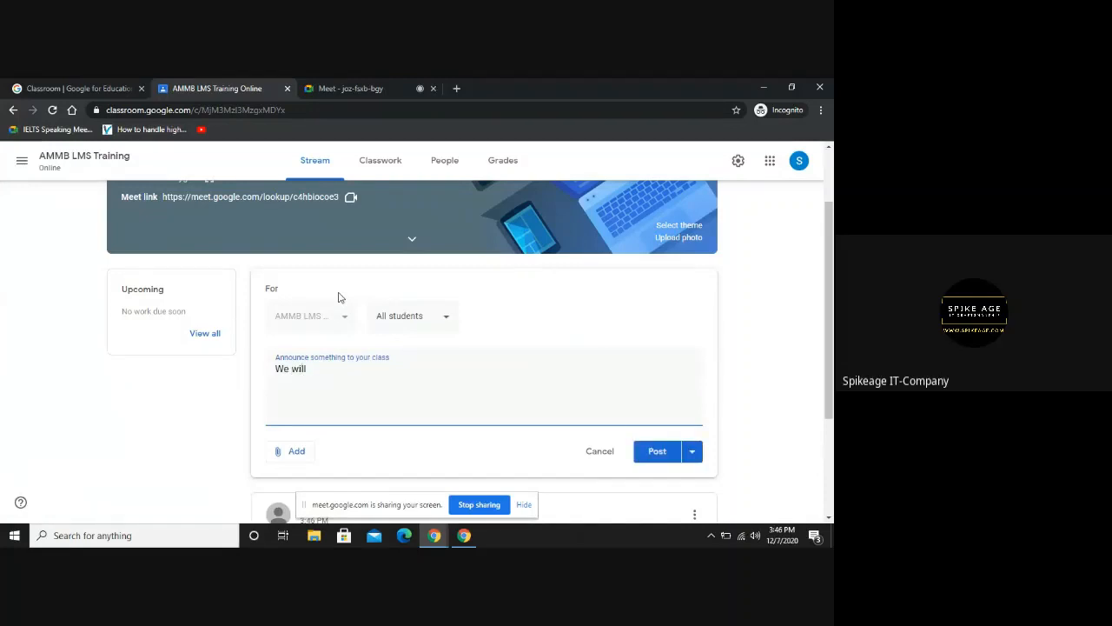
text( learn Google Classroo)
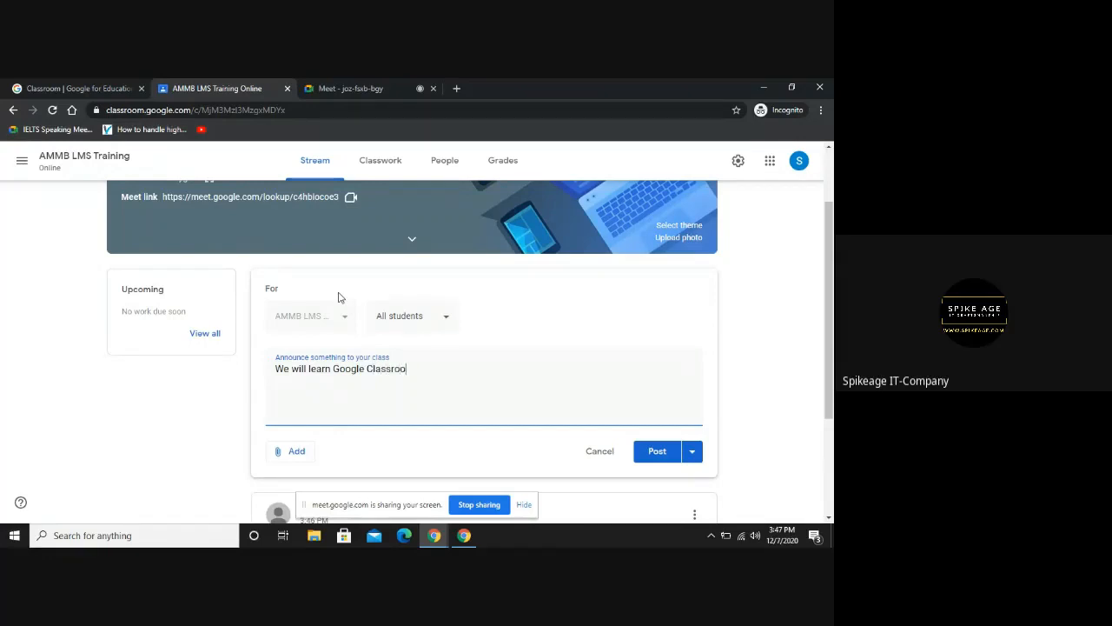
text(m)
text(Th)
key(BackSpace)
key(BackSpace)
text(this week)
- Restrict the announcement's audience from all students to only the first two students in the list
click(414, 322)
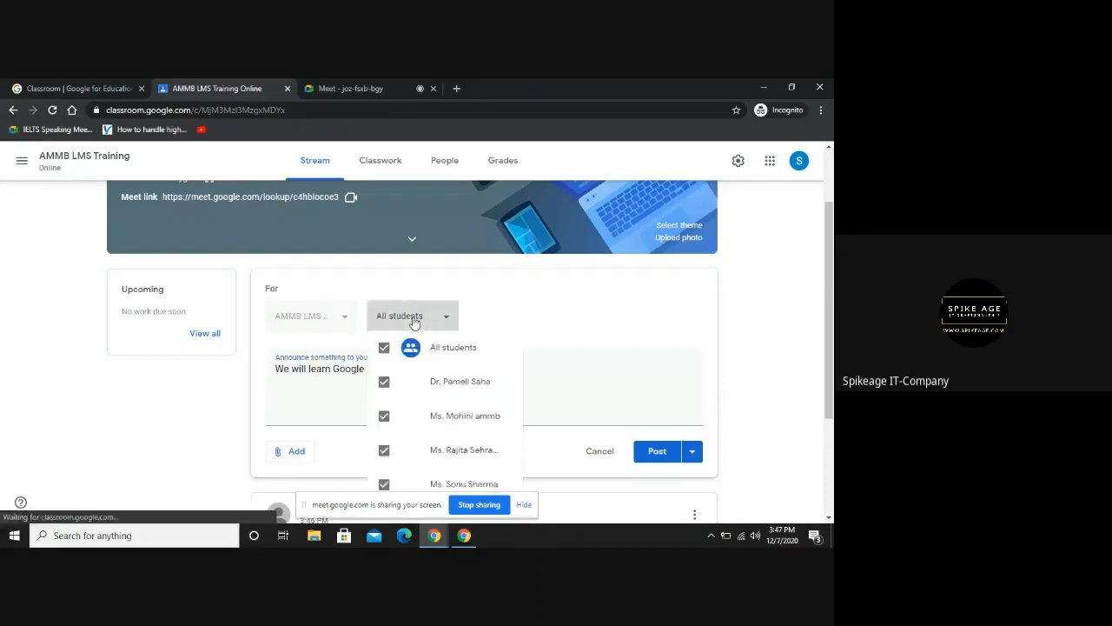
scroll(516, 360, down, 1)
scroll(516, 359, down, 1)
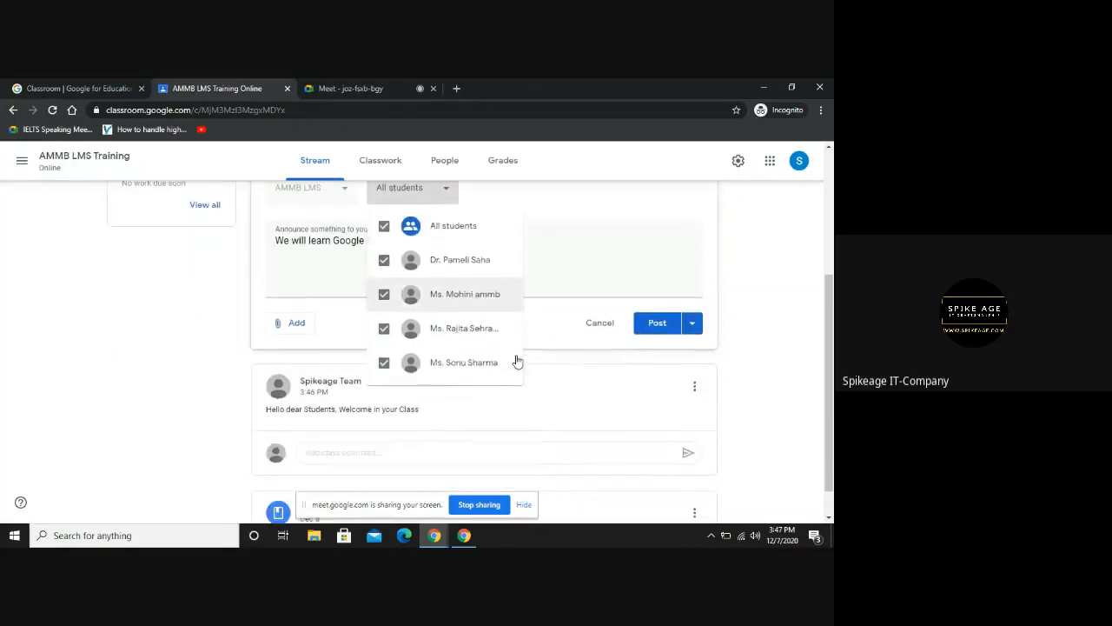
click(384, 226)
click(384, 259)
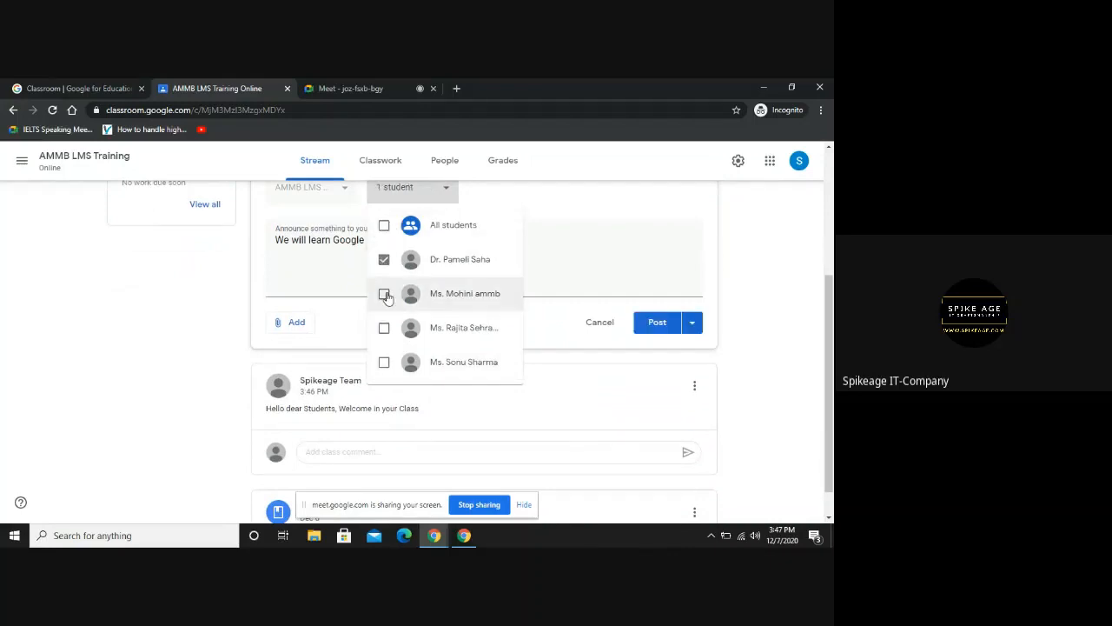
click(384, 295)
scroll(388, 299, up, 1)
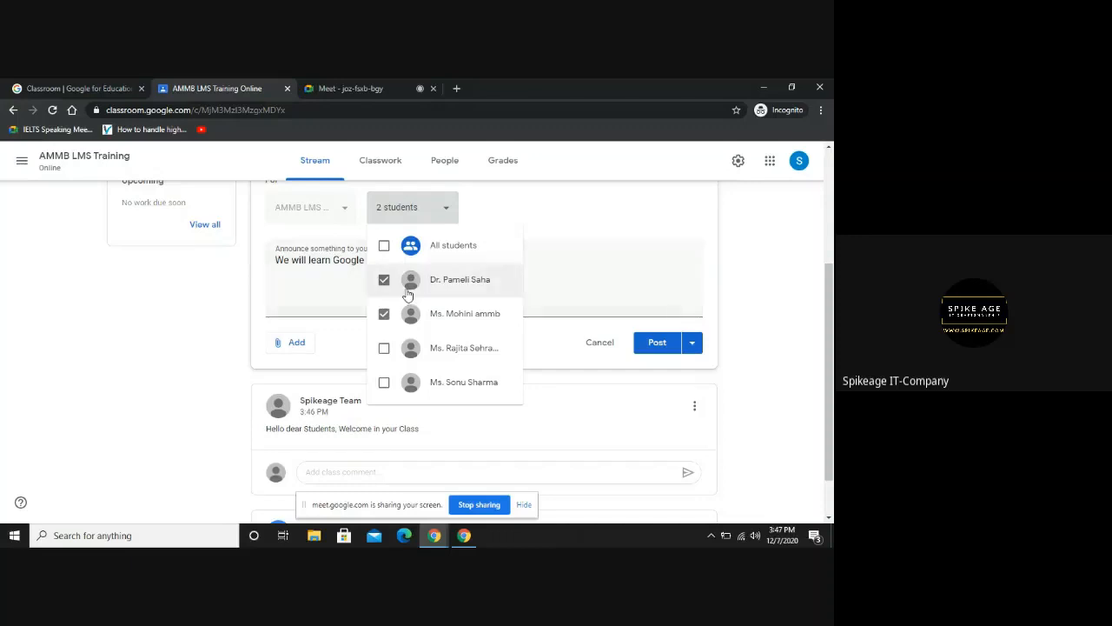
- Set the announcement's audience back to all students and post it to the class stream
click(385, 247)
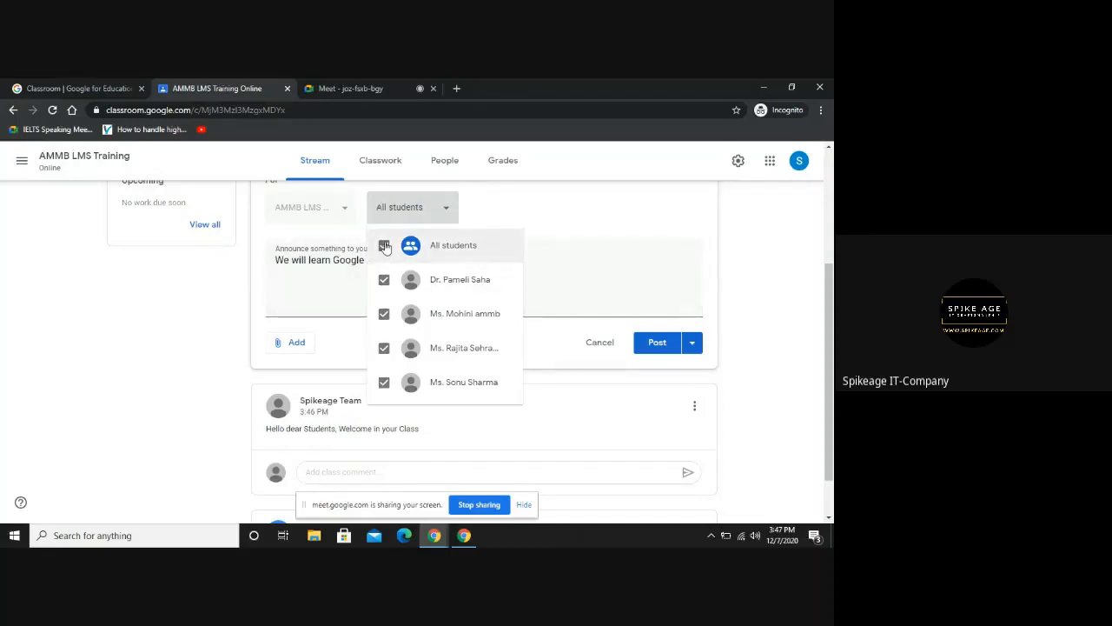
scroll(444, 395, down, 1)
scroll(443, 390, up, 1)
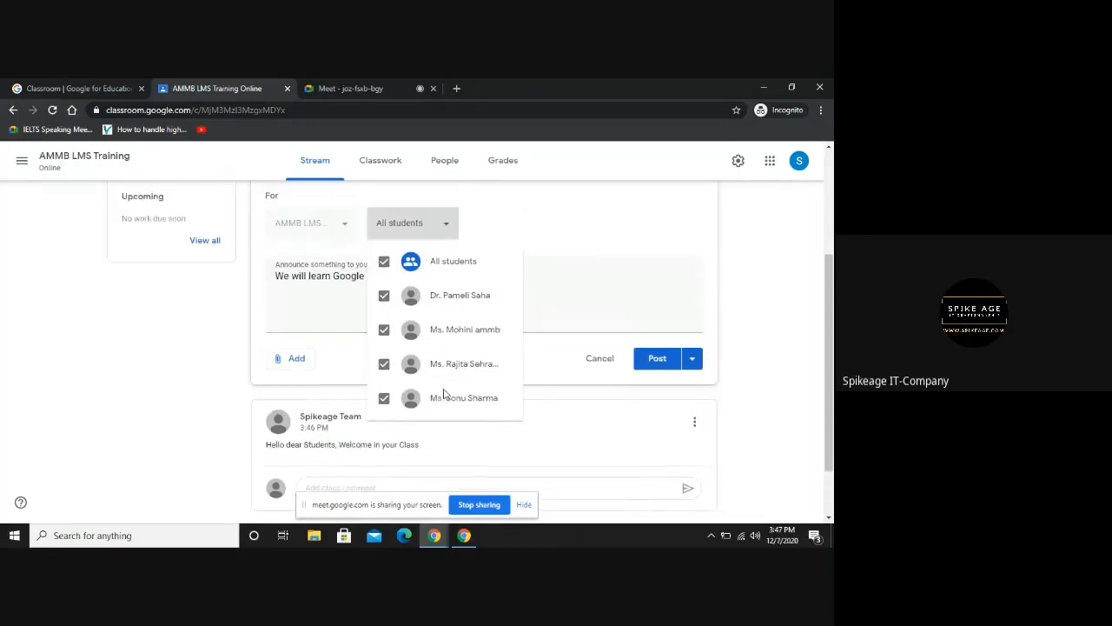
click(657, 379)
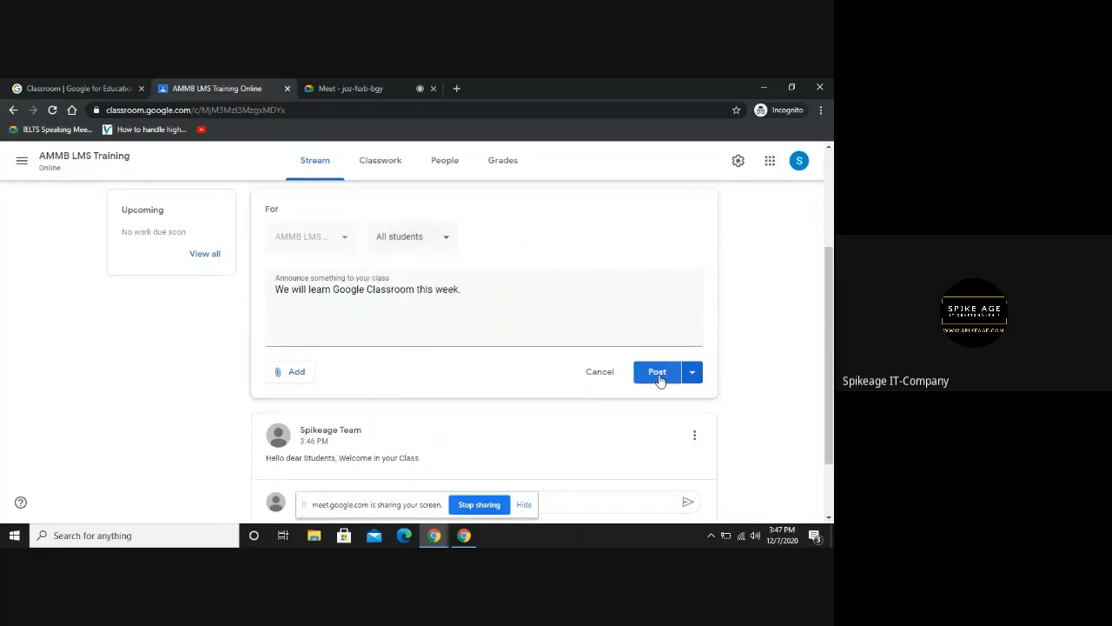
click(657, 374)
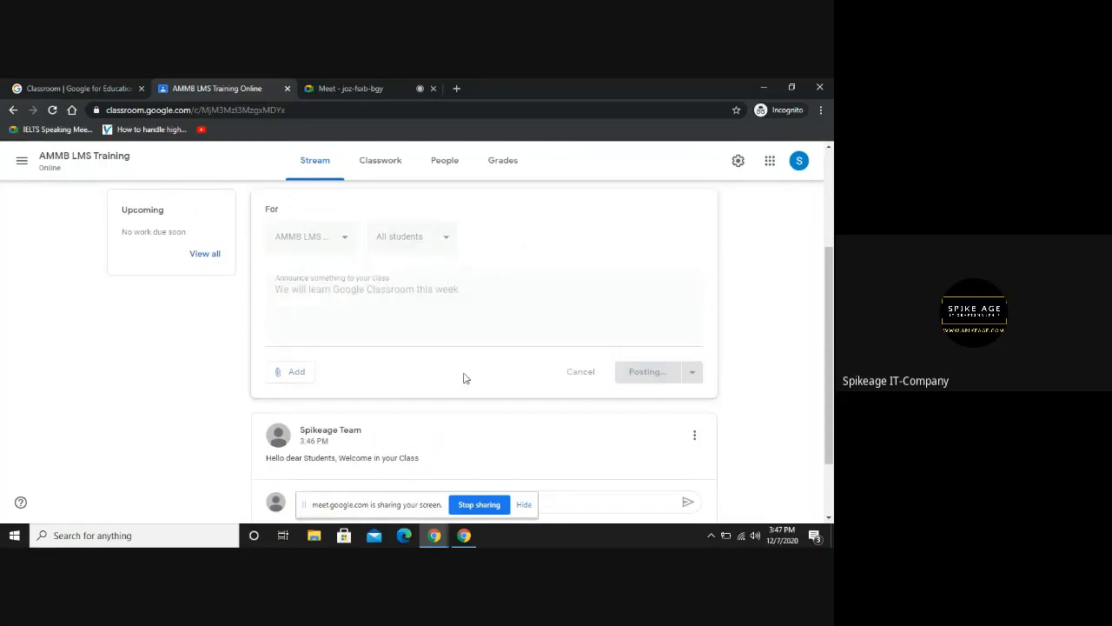
- Examine the posted announcements in the class stream and the class comment field under each one
scroll(465, 378, down, 2)
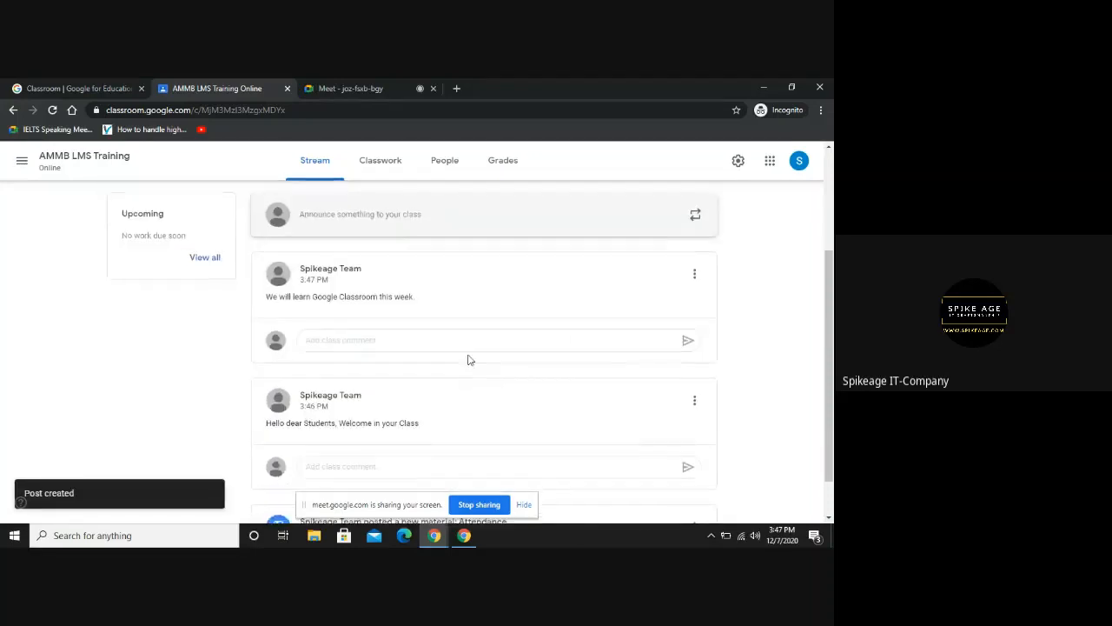
scroll(471, 341, up, 2)
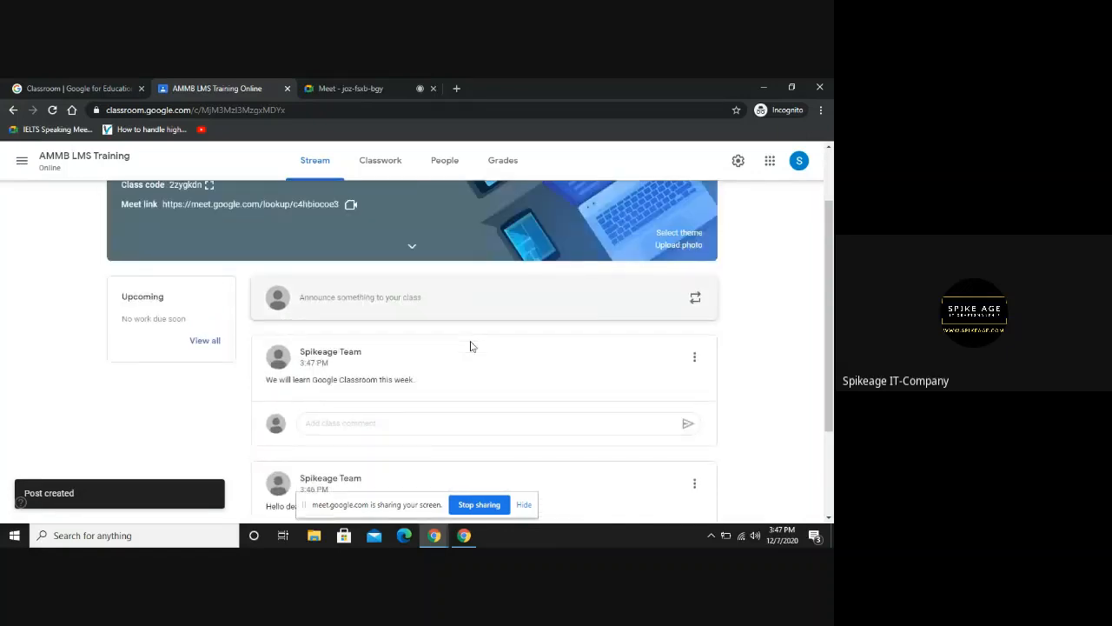
scroll(470, 346, down, 1)
click(337, 366)
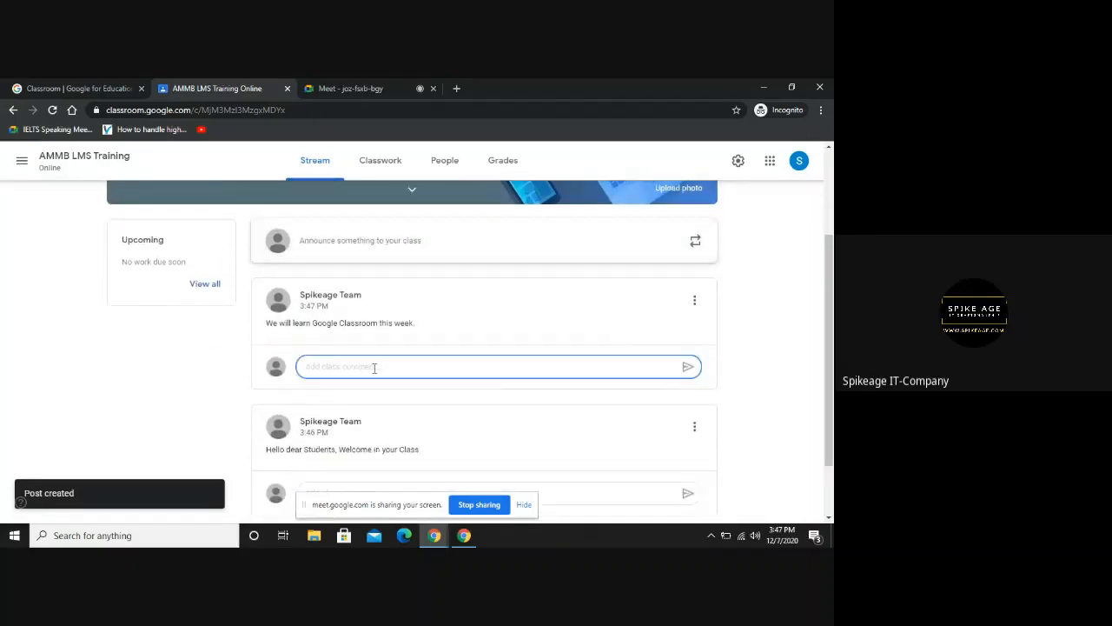
scroll(369, 382, down, 1)
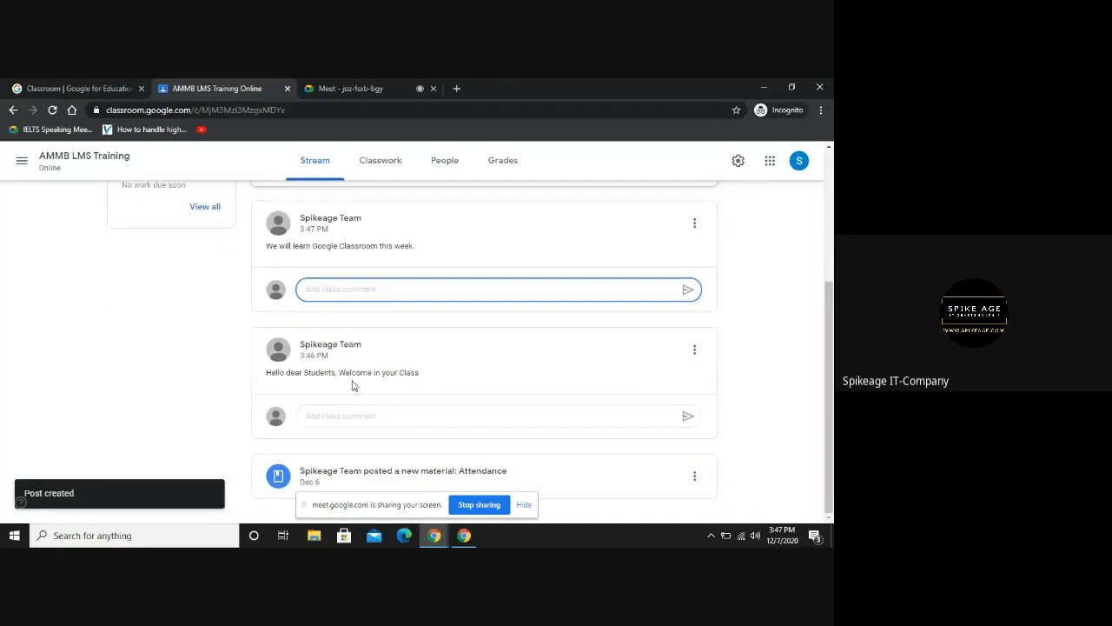
click(339, 415)
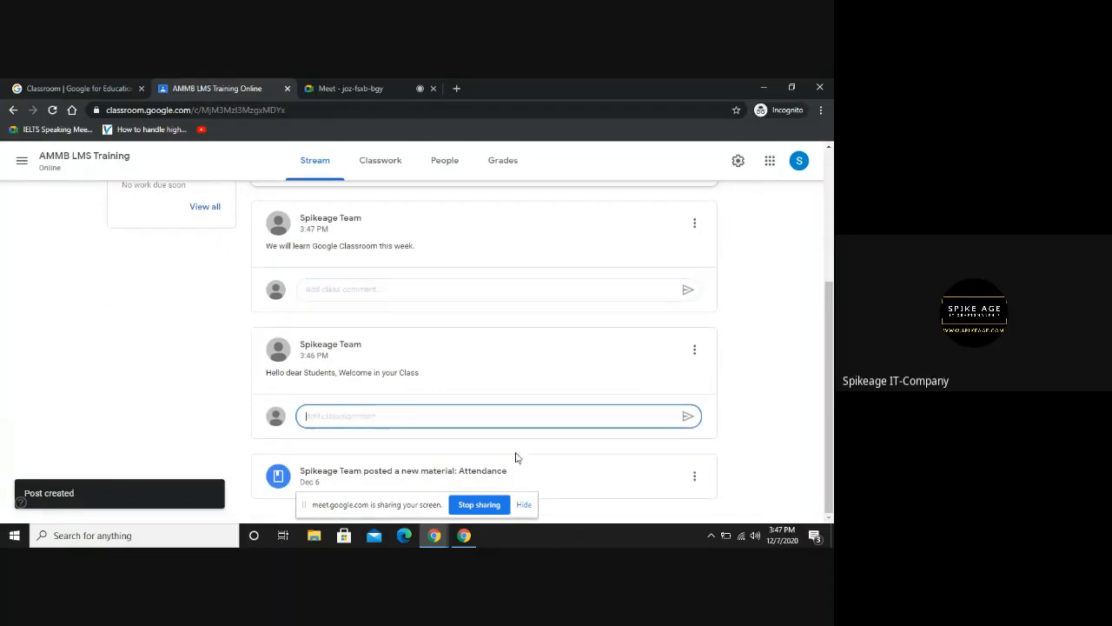
click(524, 508)
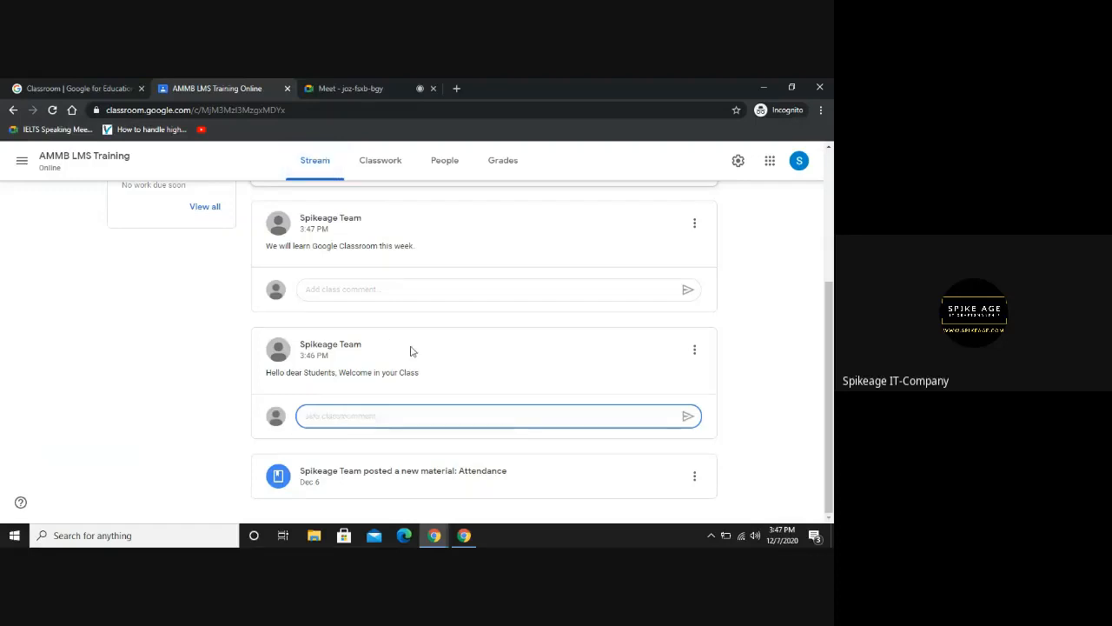
scroll(409, 353, up, 5)
scroll(411, 351, down, 2)
scroll(410, 351, down, 2)
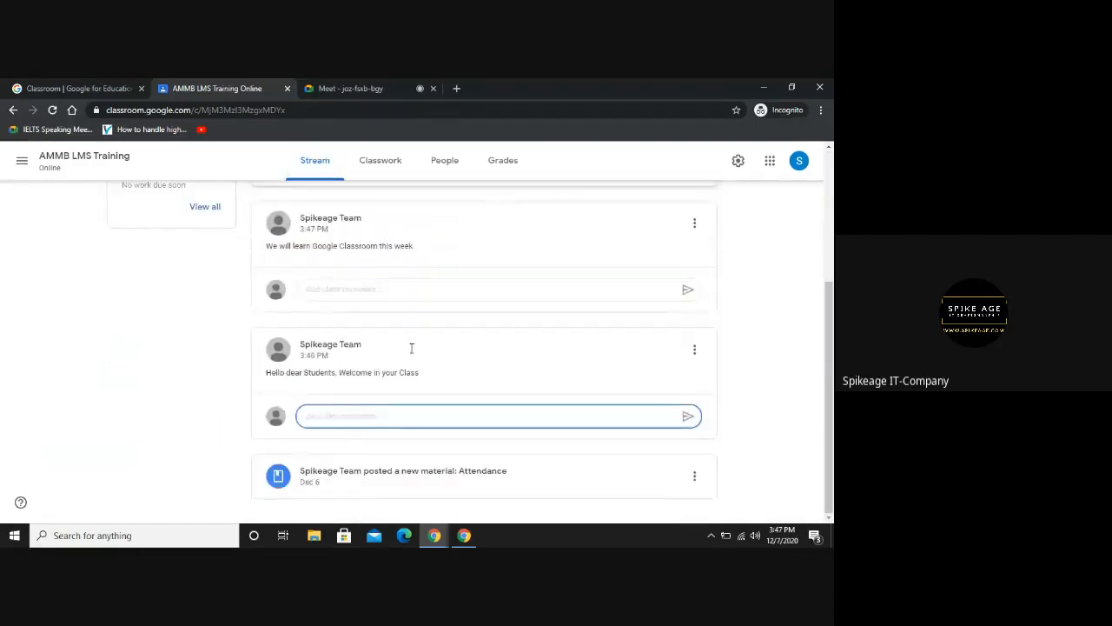
scroll(411, 352, up, 2)
scroll(412, 353, up, 1)
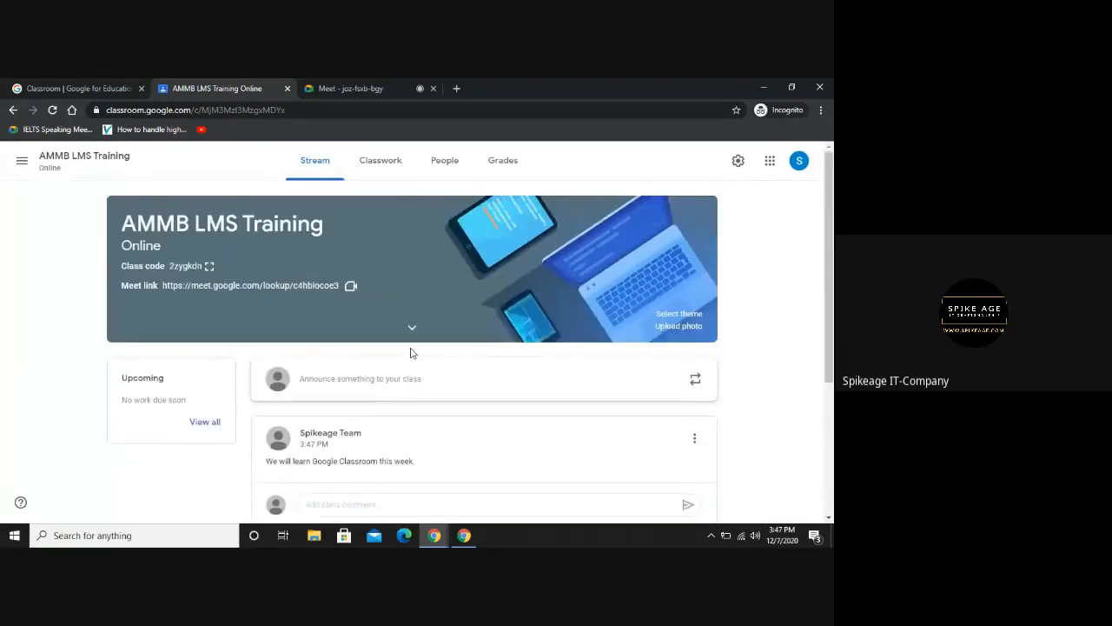
scroll(394, 390, down, 1)
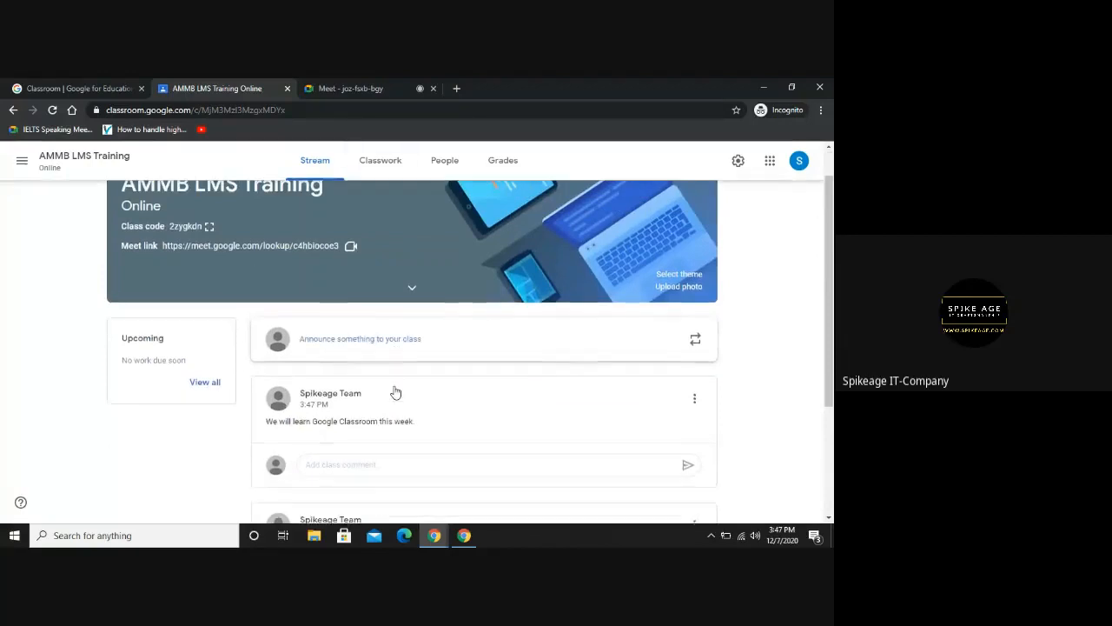
scroll(404, 375, down, 2)
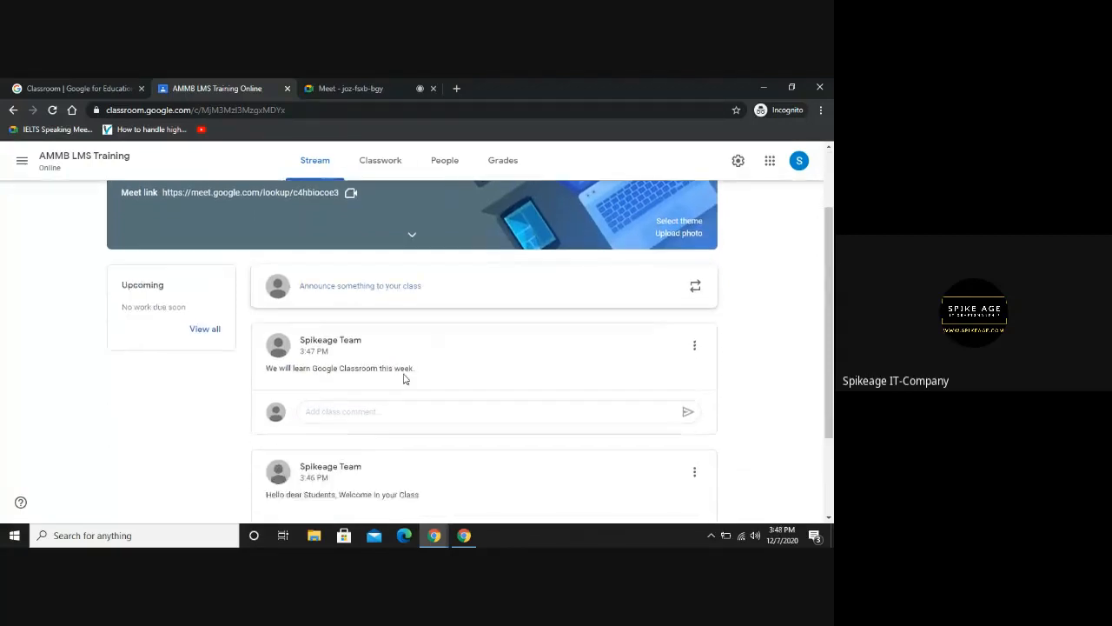
scroll(404, 374, down, 2)
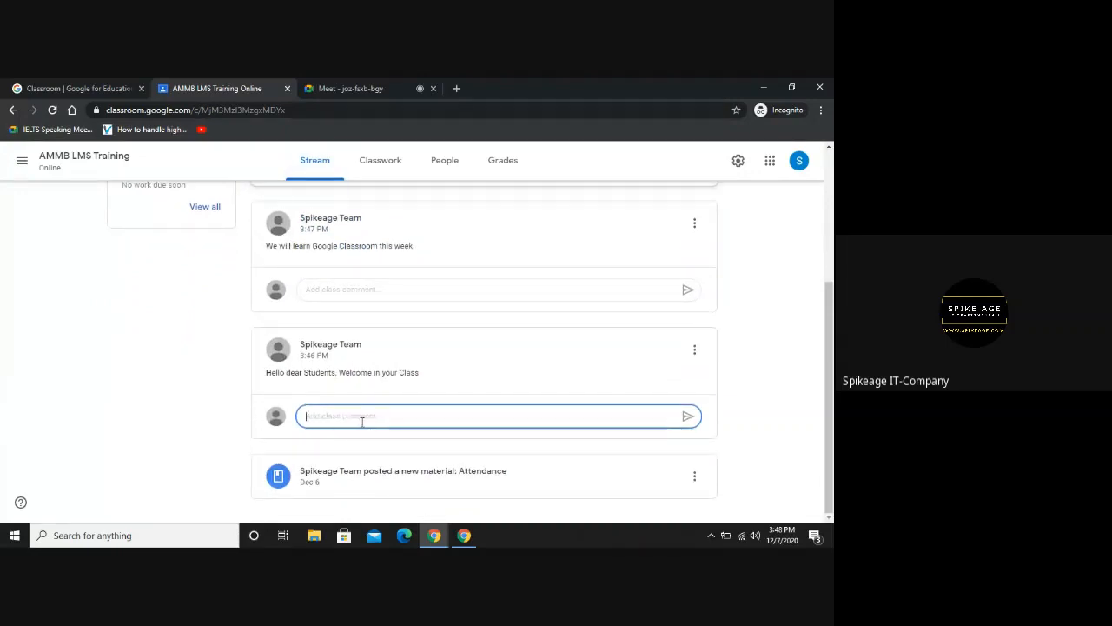
scroll(363, 409, up, 3)
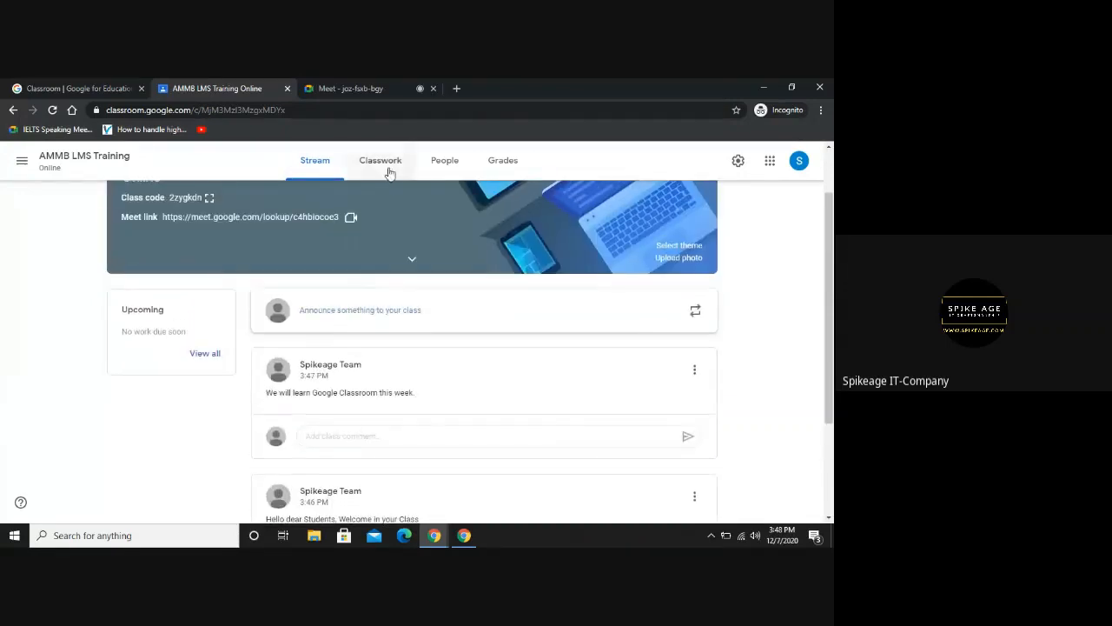
- Go to the class's classwork page and add a topic named "Notifications"
click(387, 171)
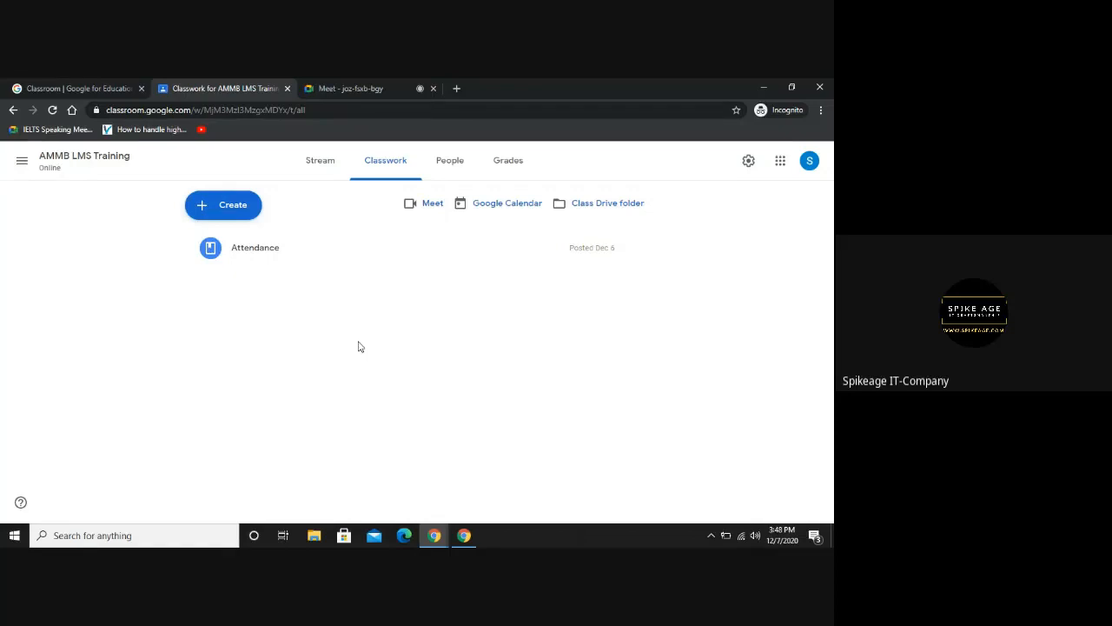
click(213, 212)
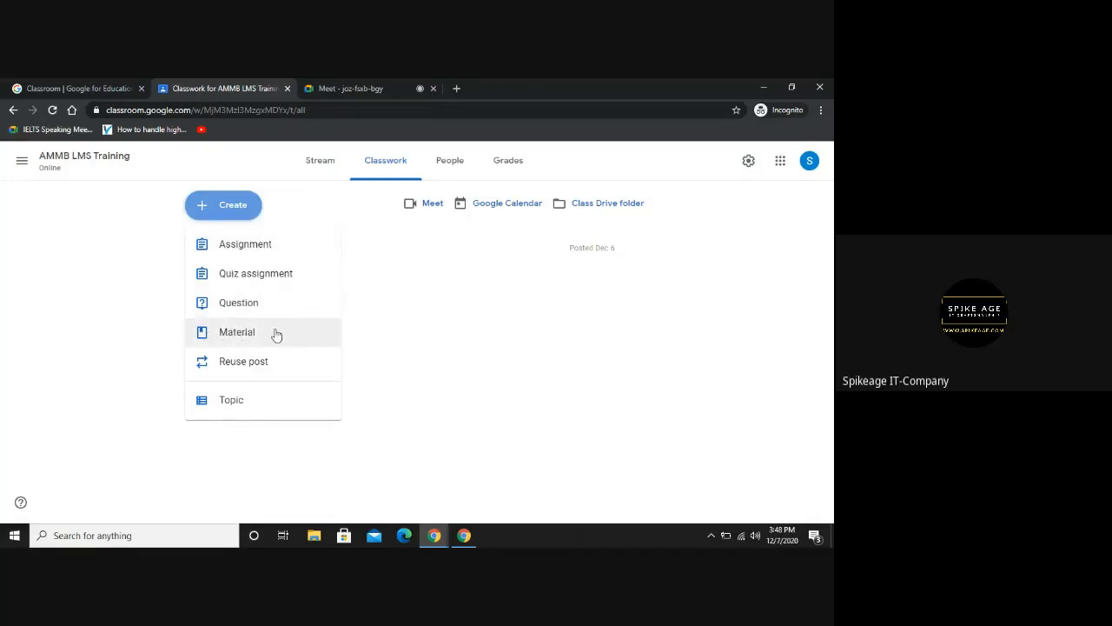
click(236, 402)
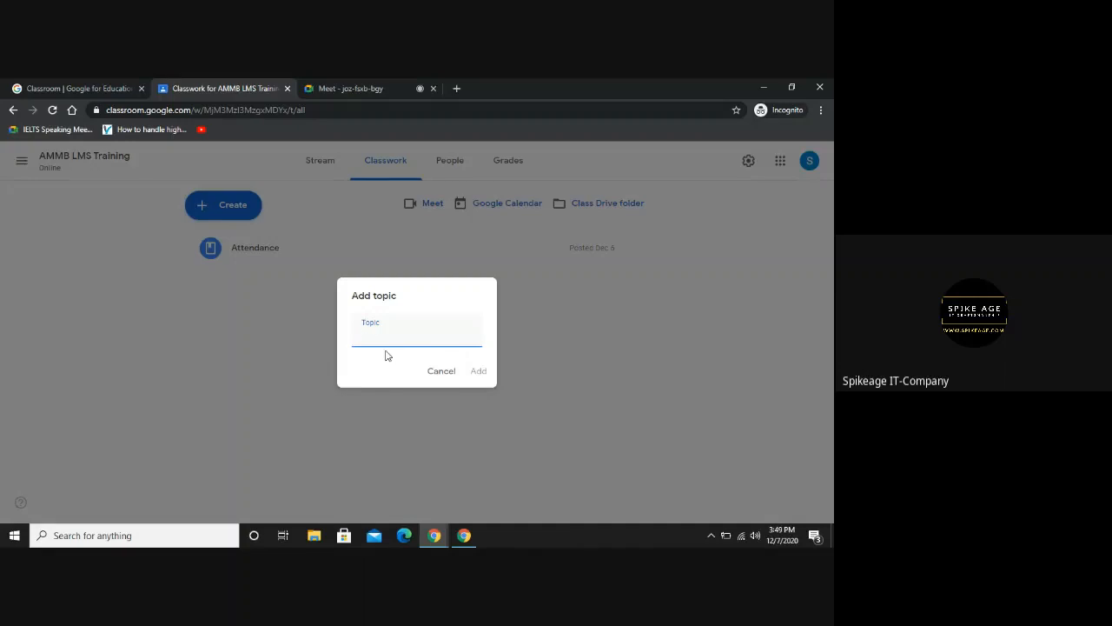
text(Notifications)
click(476, 371)
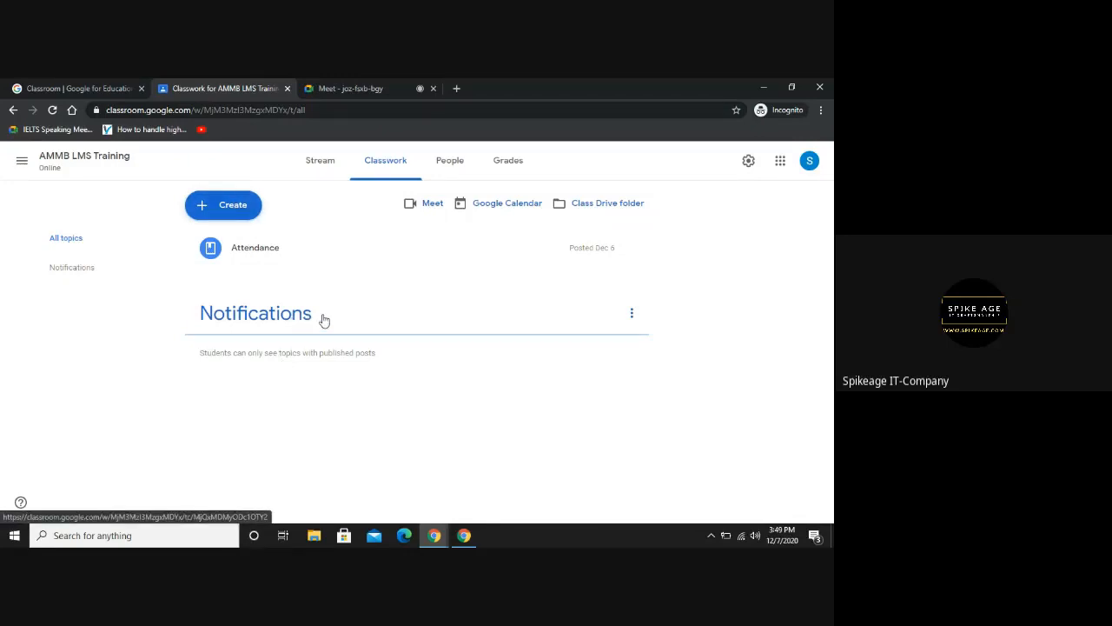
- Add another classwork topic named "Schedule"
click(241, 207)
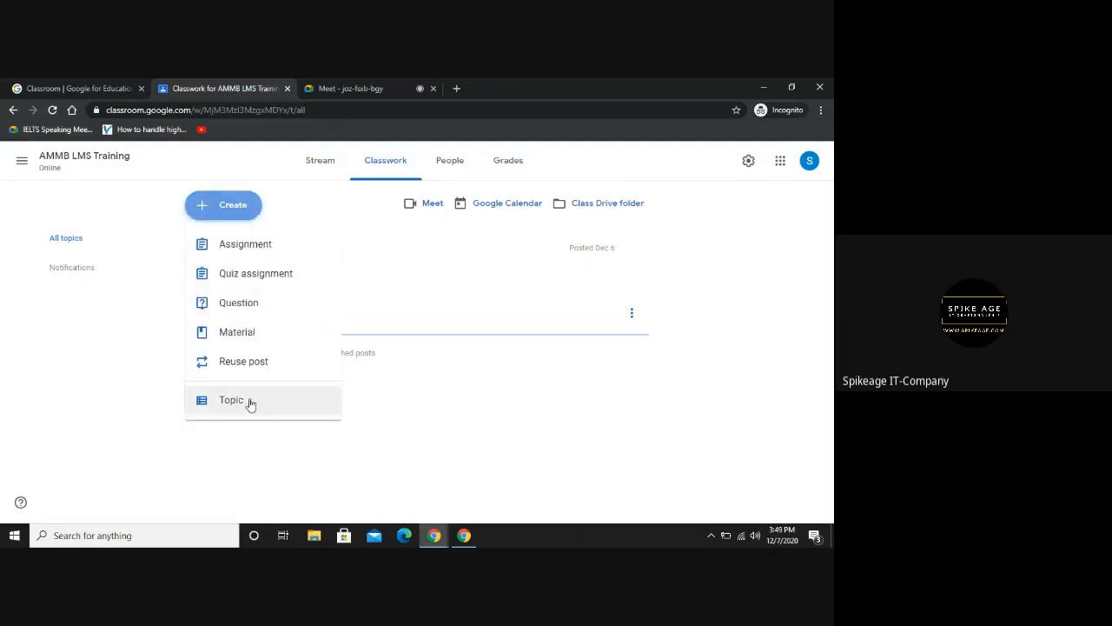
click(249, 404)
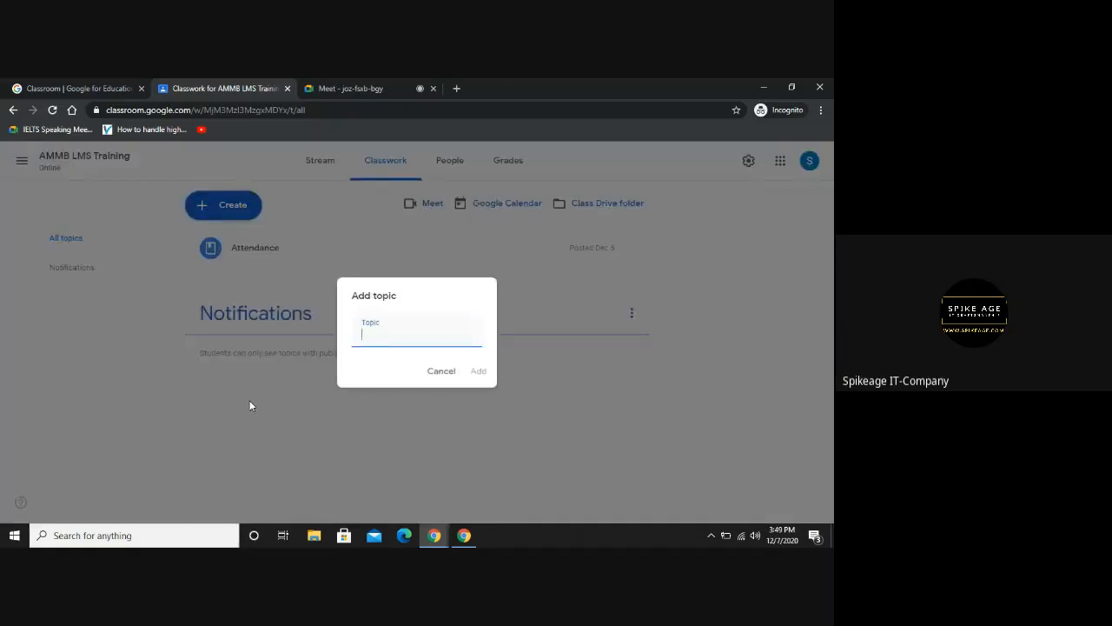
text(Schedule)
click(480, 371)
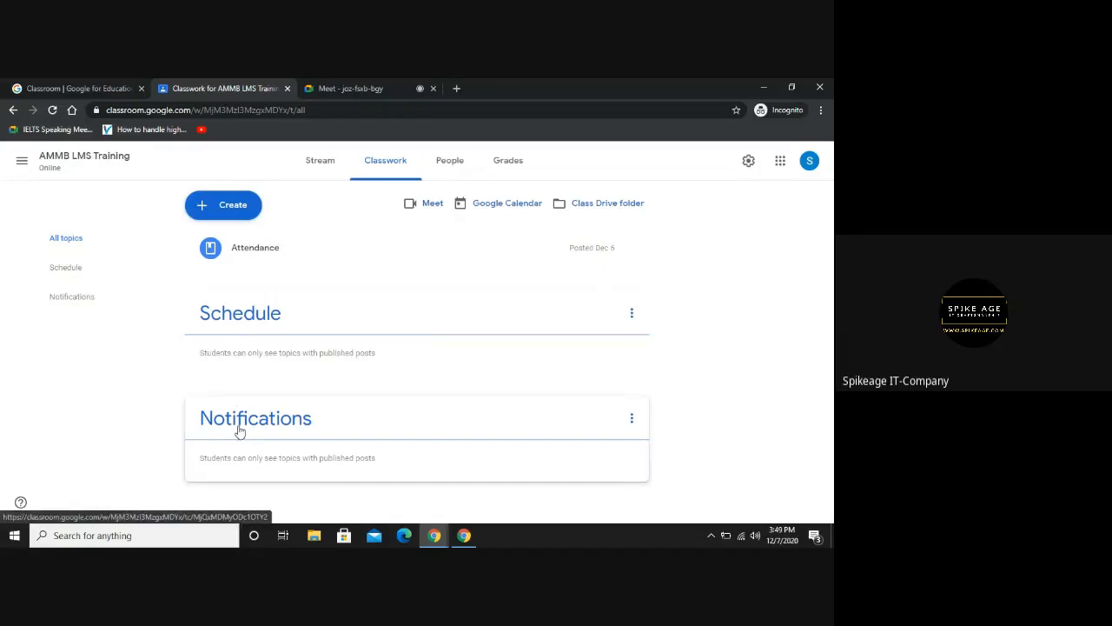
- Add a third classwork topic named "Day 1- Intro to Classroom"
click(233, 204)
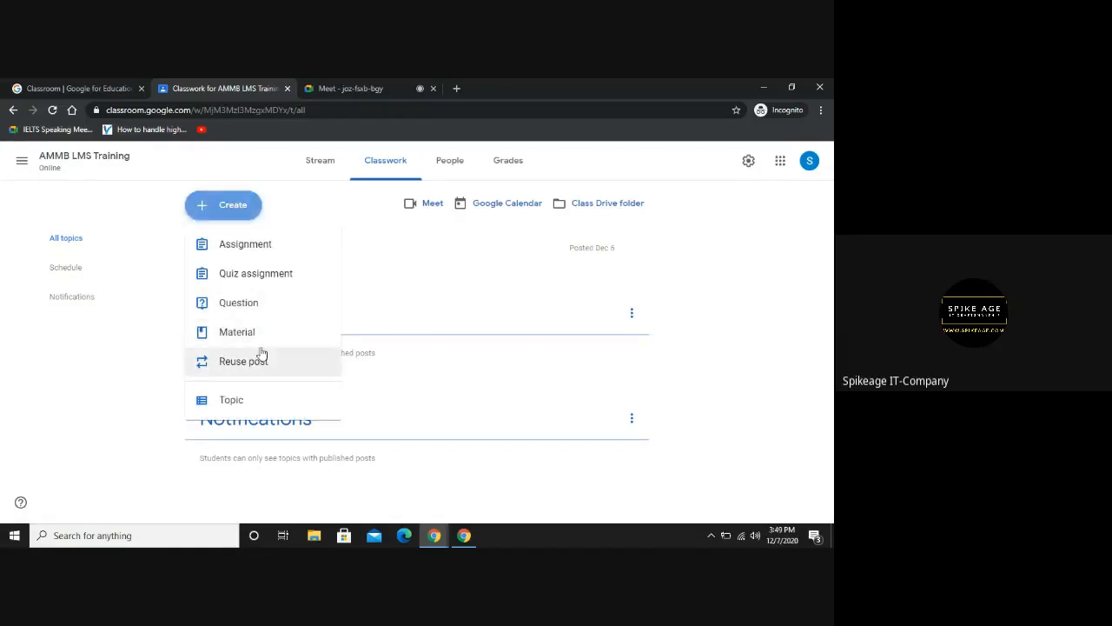
click(255, 404)
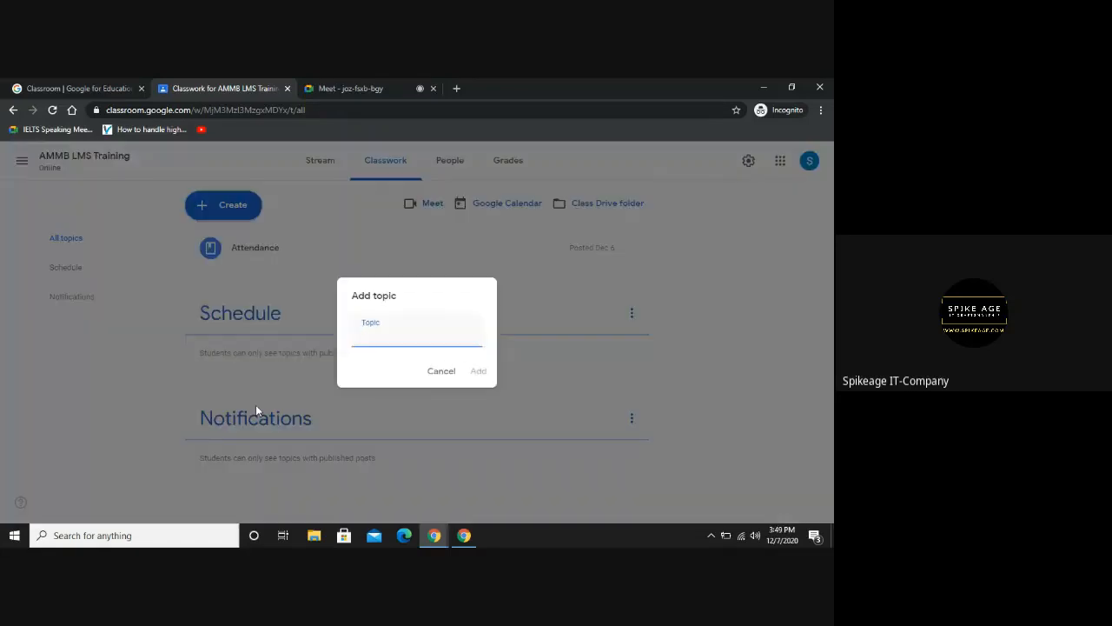
text(Day 1- Intro to CLass)
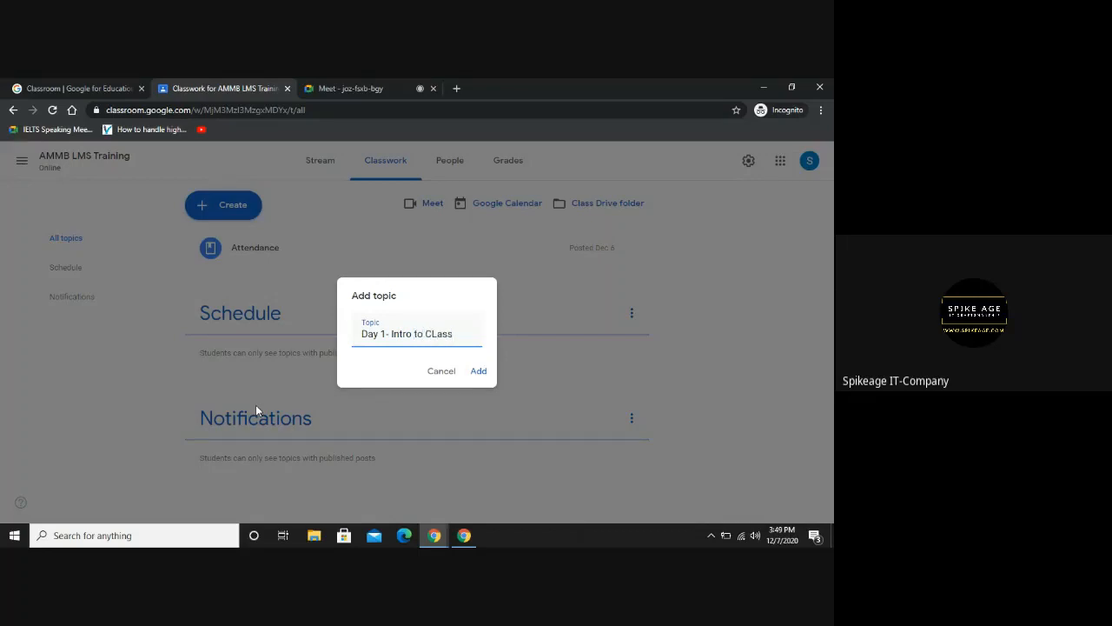
key(BackSpace)
key(BackSpace)
key(BackSpace)
key(BackSpace)
text(lassroom)
click(477, 371)
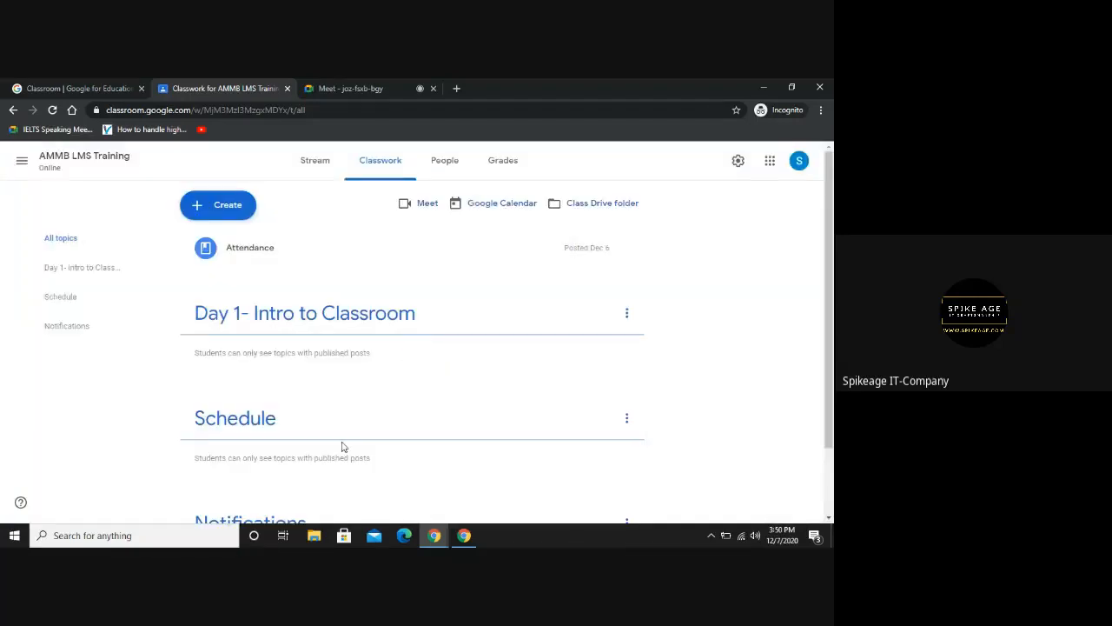
scroll(343, 447, down, 1)
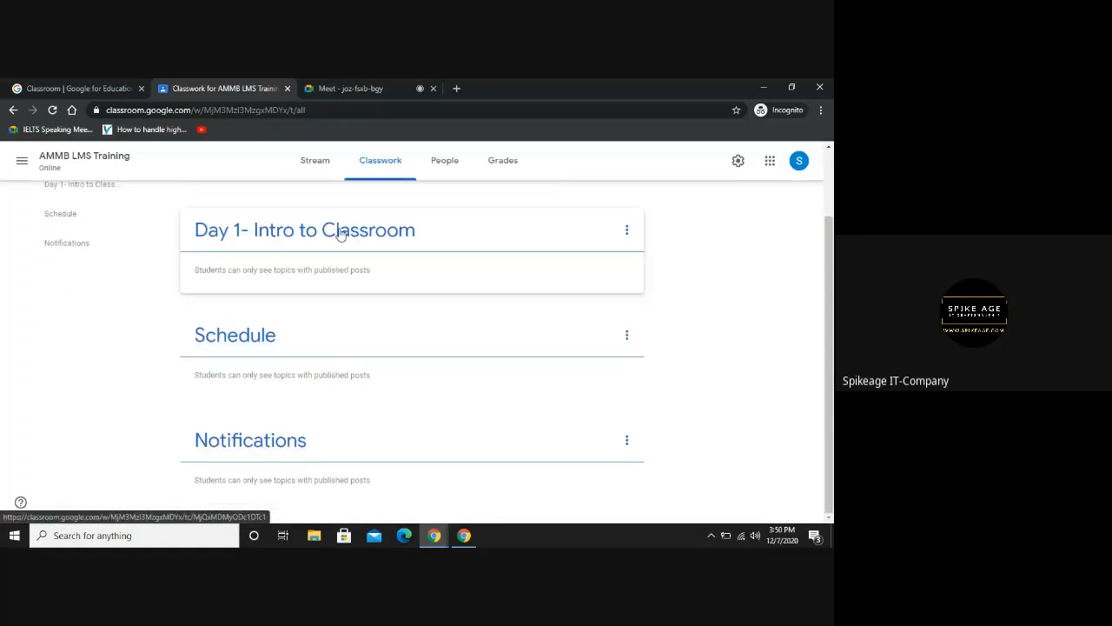
scroll(334, 237, up, 1)
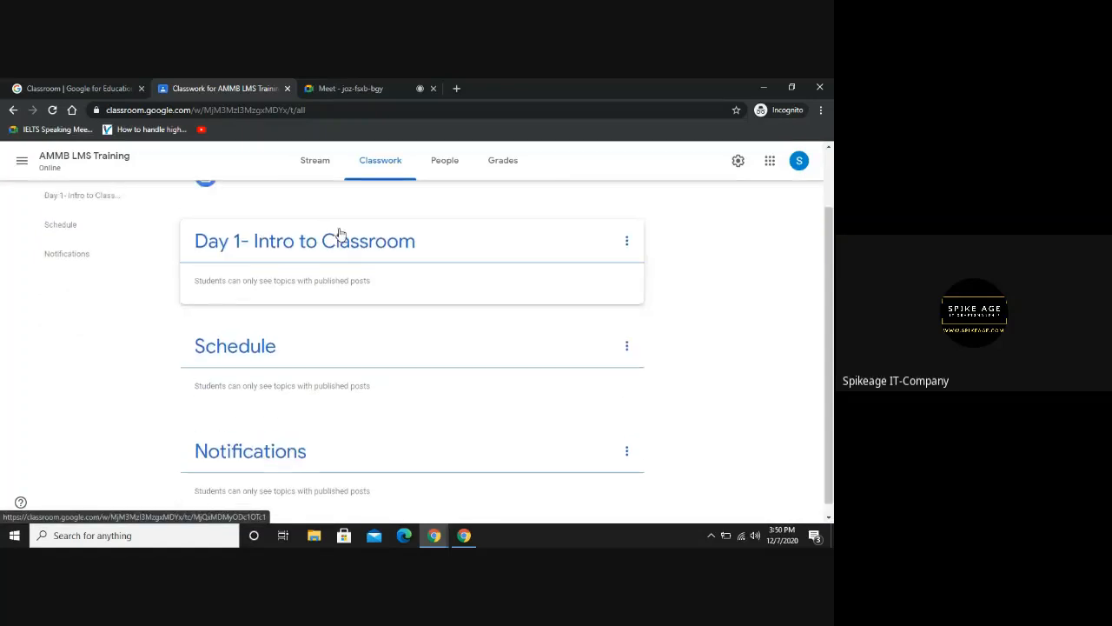
scroll(408, 294, up, 1)
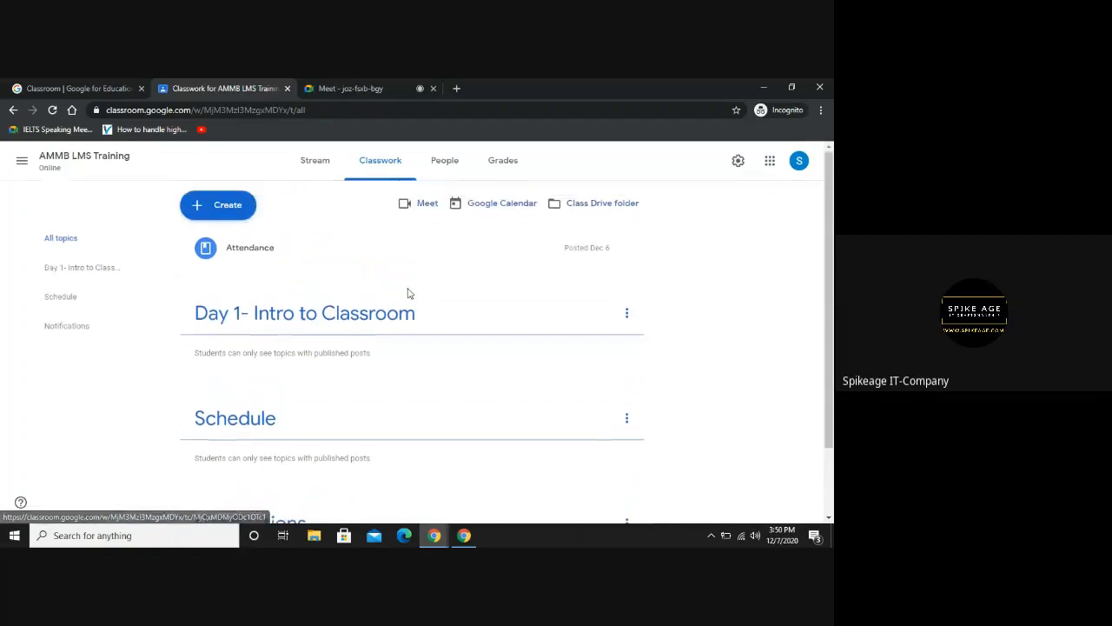
scroll(408, 294, down, 1)
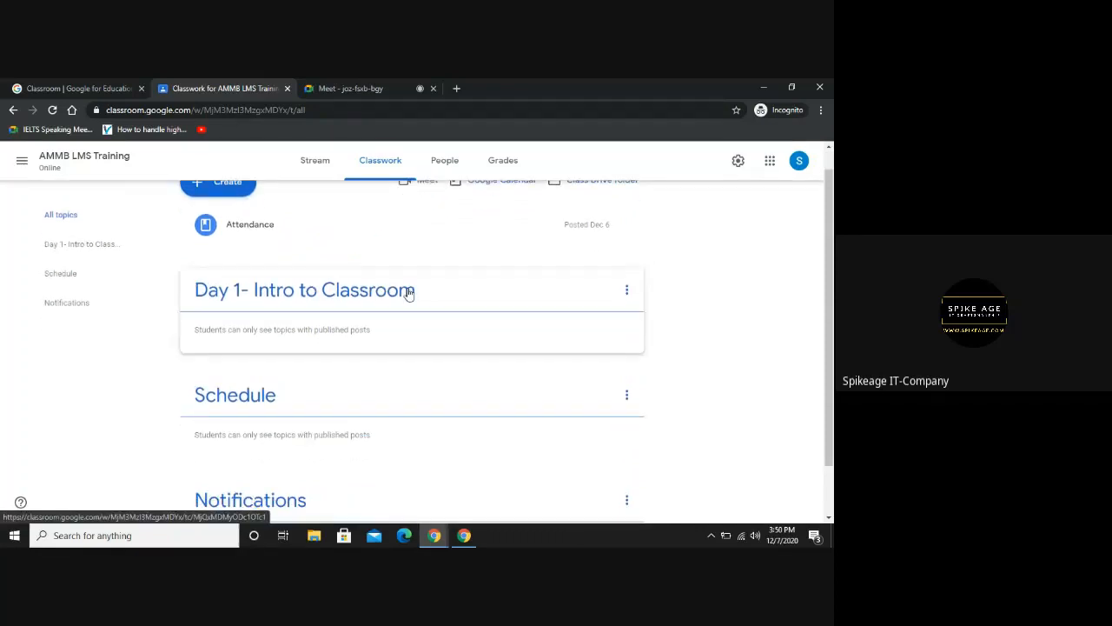
- Switch to the Google Meet call, open the meeting chat to read participants' messages, and return to Google Classroom
key(alt+Tab)
key(Tab)
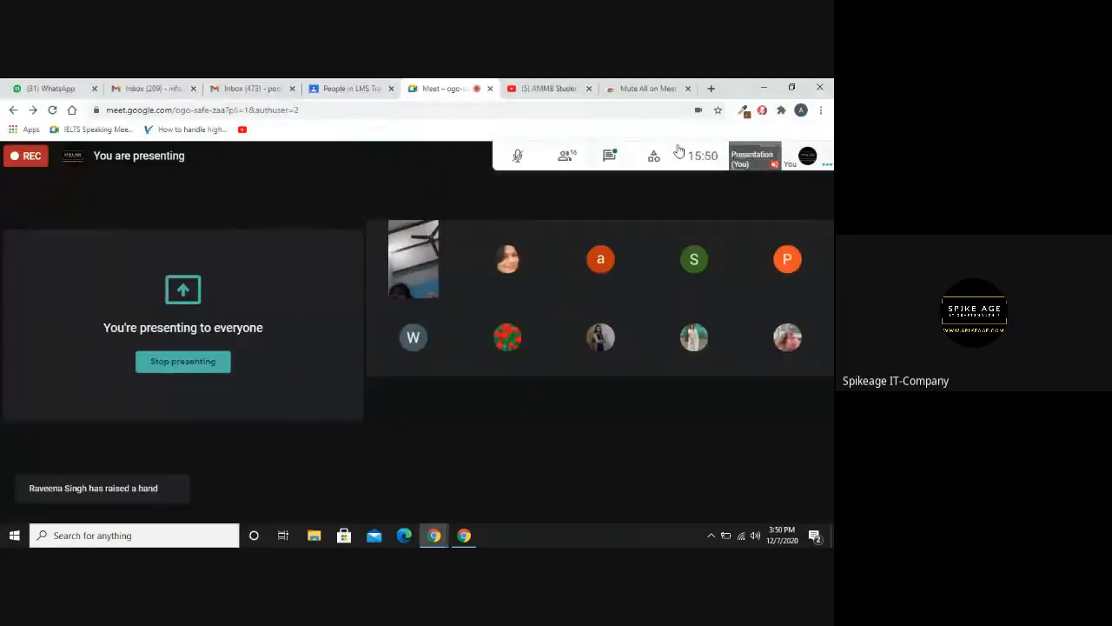
click(611, 153)
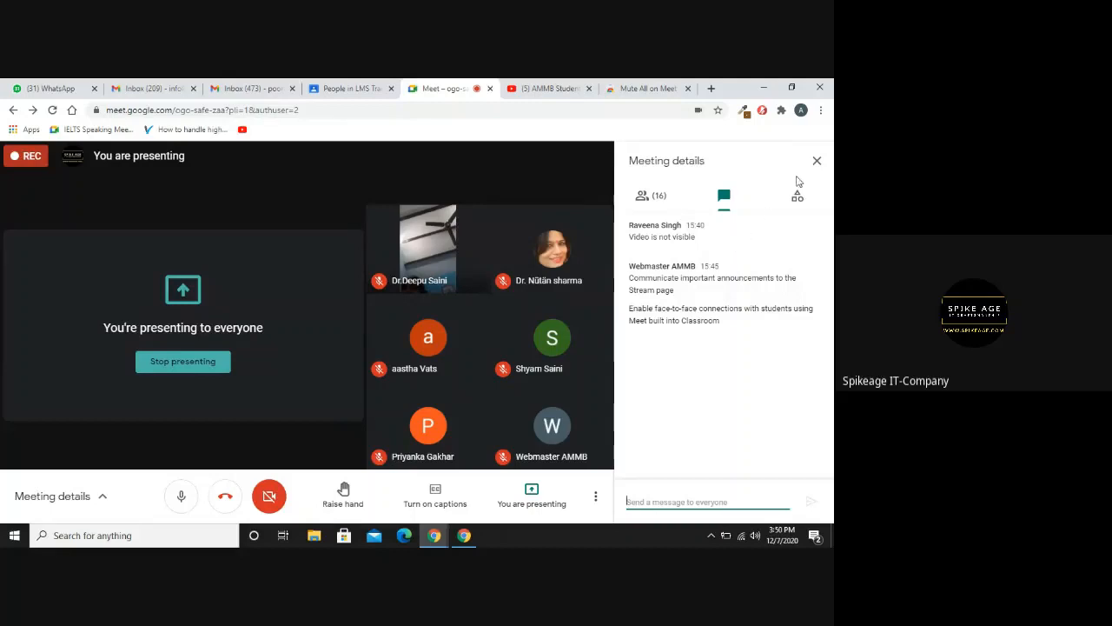
key(alt+Tab)
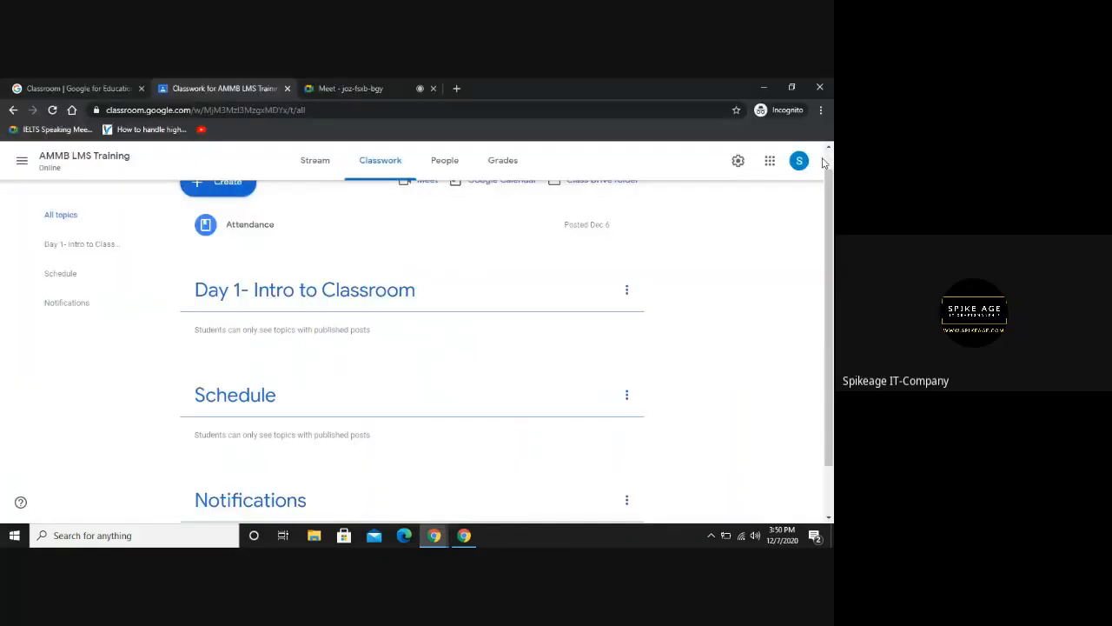
scroll(278, 444, down, 2)
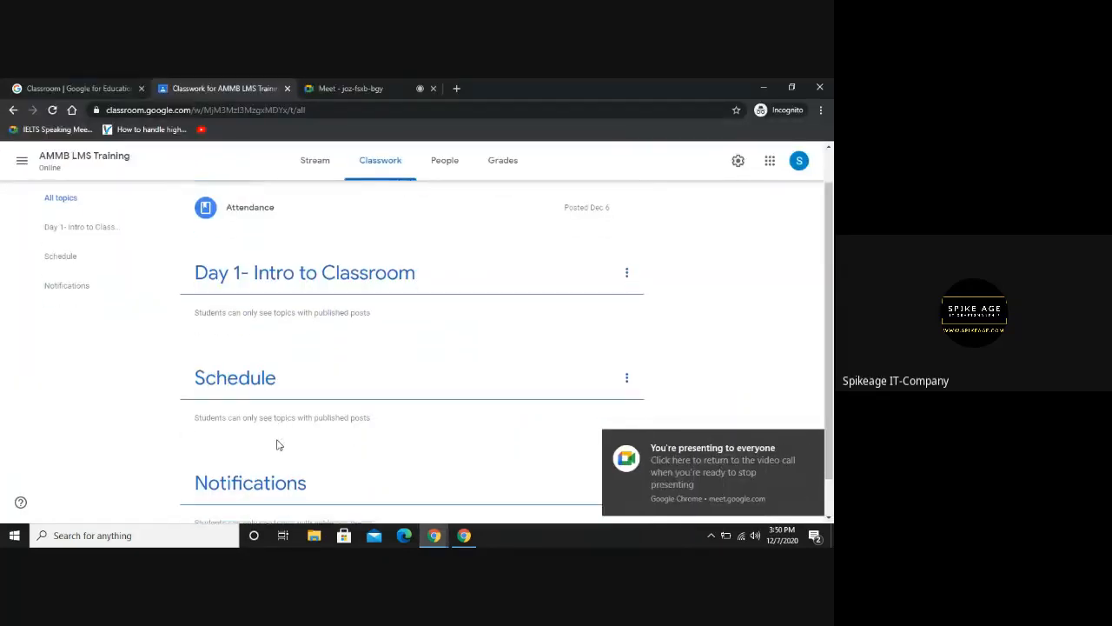
- Reorder the classwork topics so that "Notifications" comes first, "Schedule" second and "Day 1- Intro to Classroom" last
scroll(278, 449, up, 1)
drag(264, 469, 305, 257)
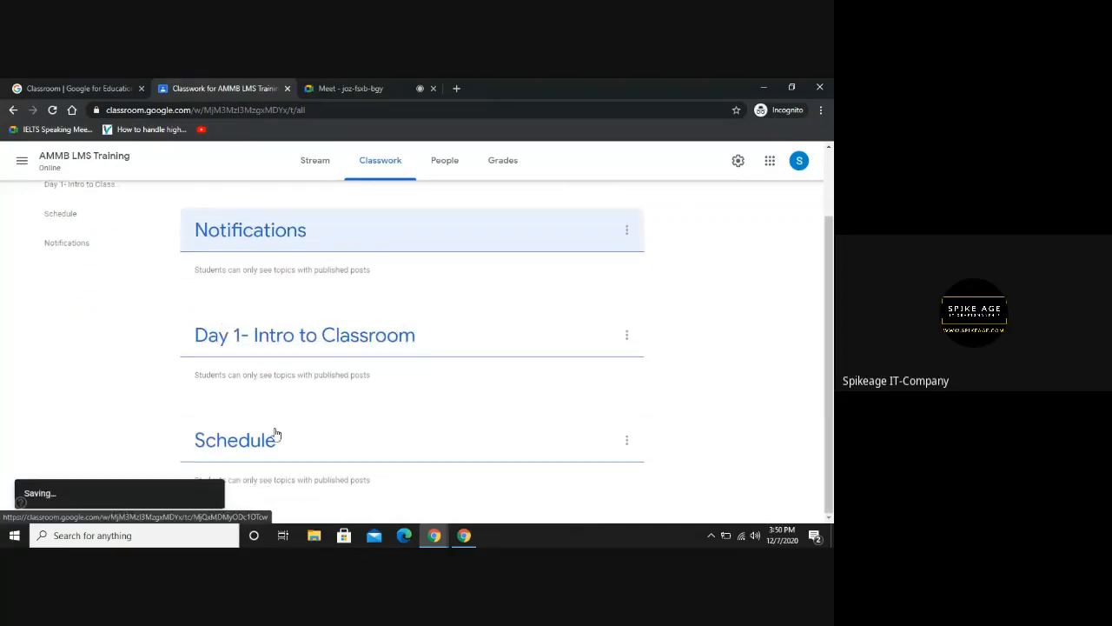
drag(295, 449, 272, 298)
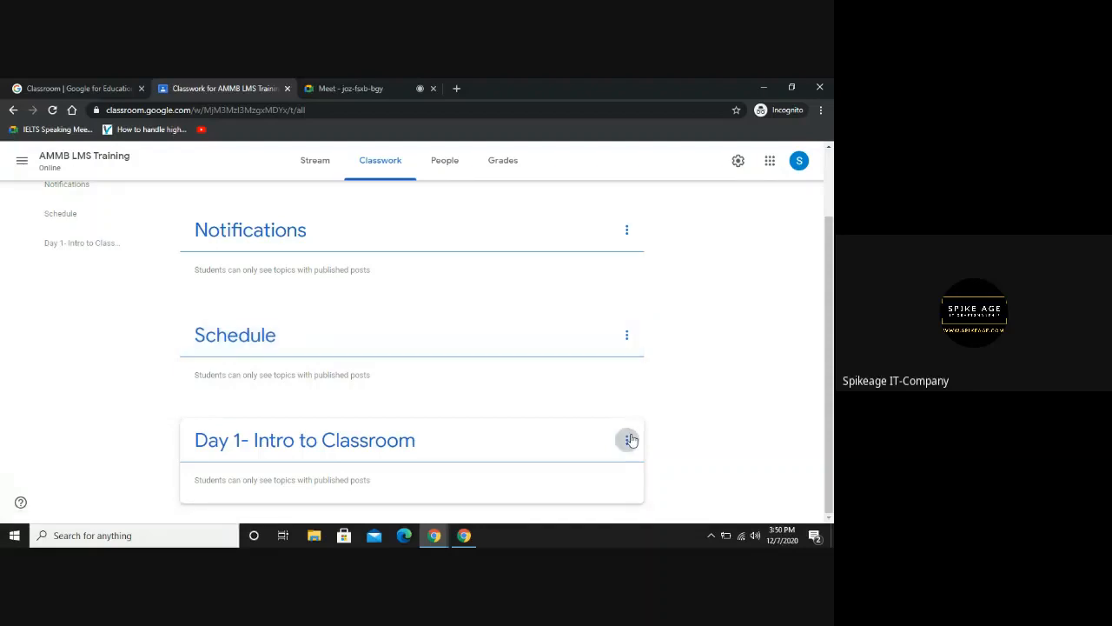
click(629, 439)
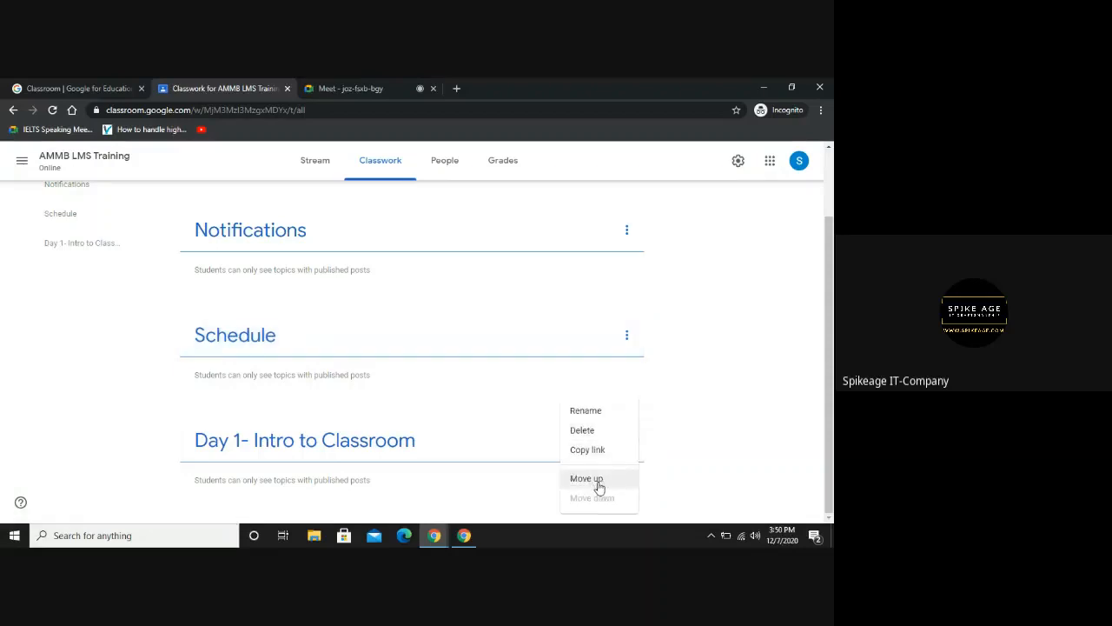
click(629, 235)
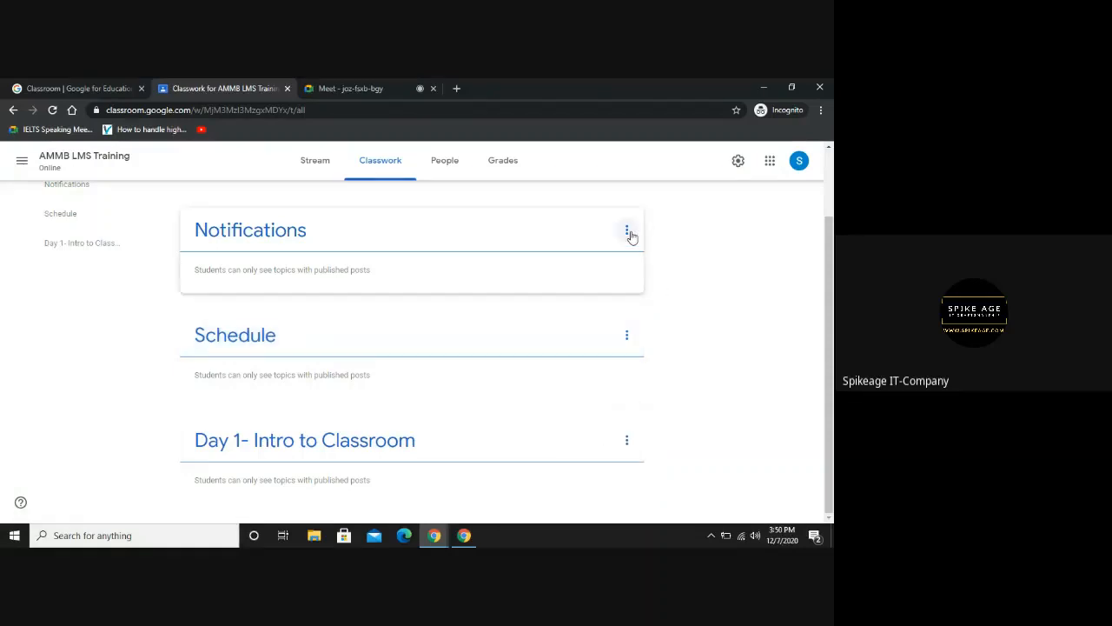
click(626, 232)
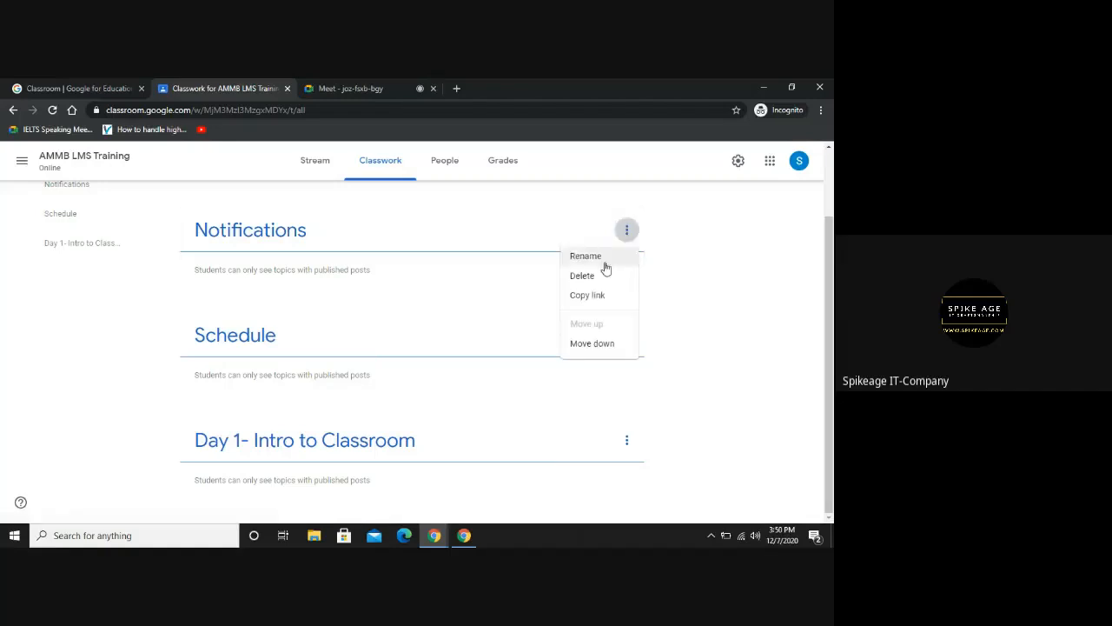
click(599, 344)
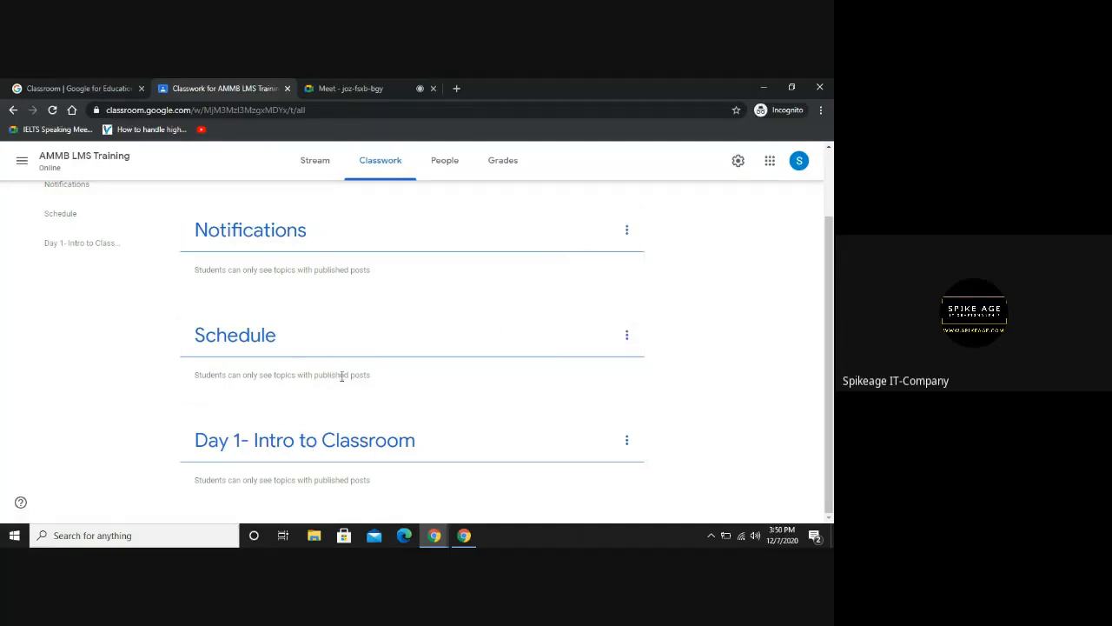
scroll(343, 377, up, 2)
scroll(342, 380, down, 1)
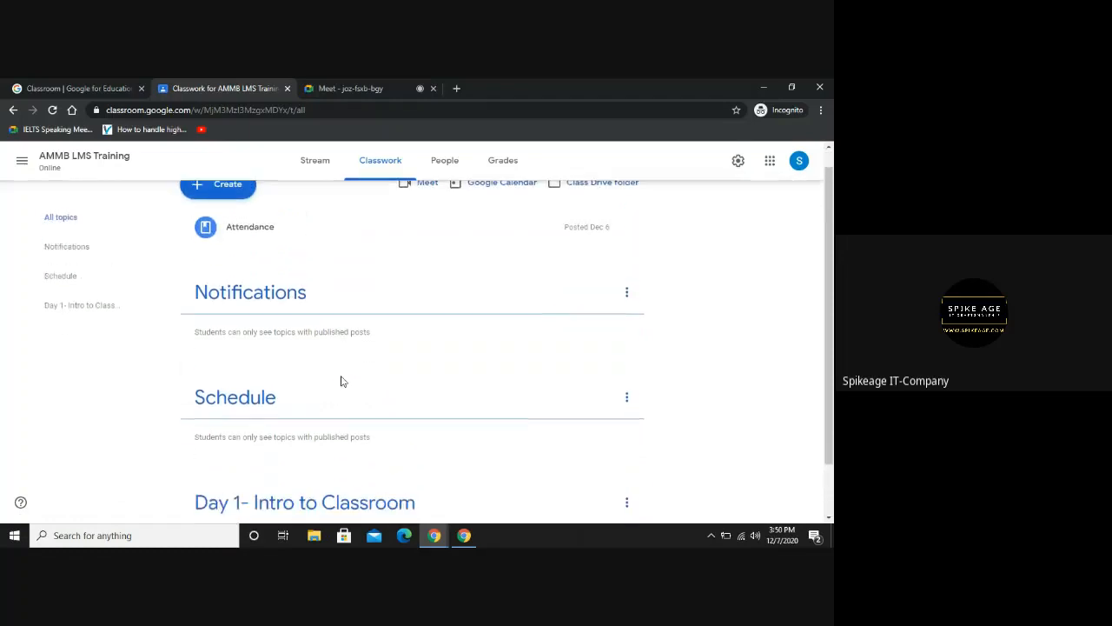
scroll(343, 383, up, 1)
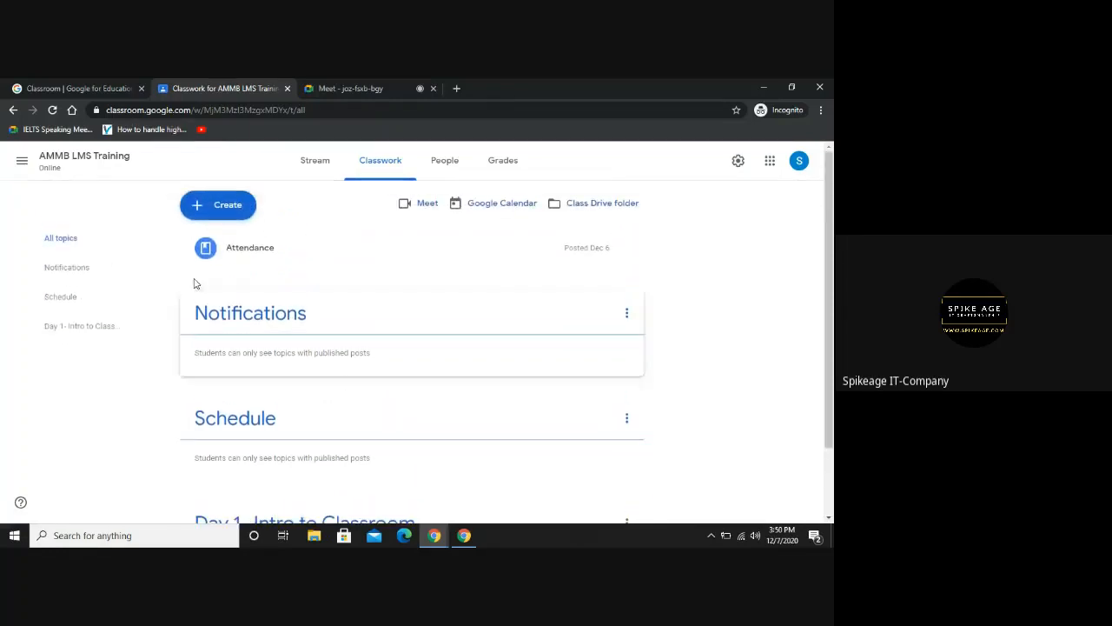
- View the Notifications, Schedule and Day 1- Intro to Classroom topics individually, and return to the list of all topics
click(67, 267)
click(67, 303)
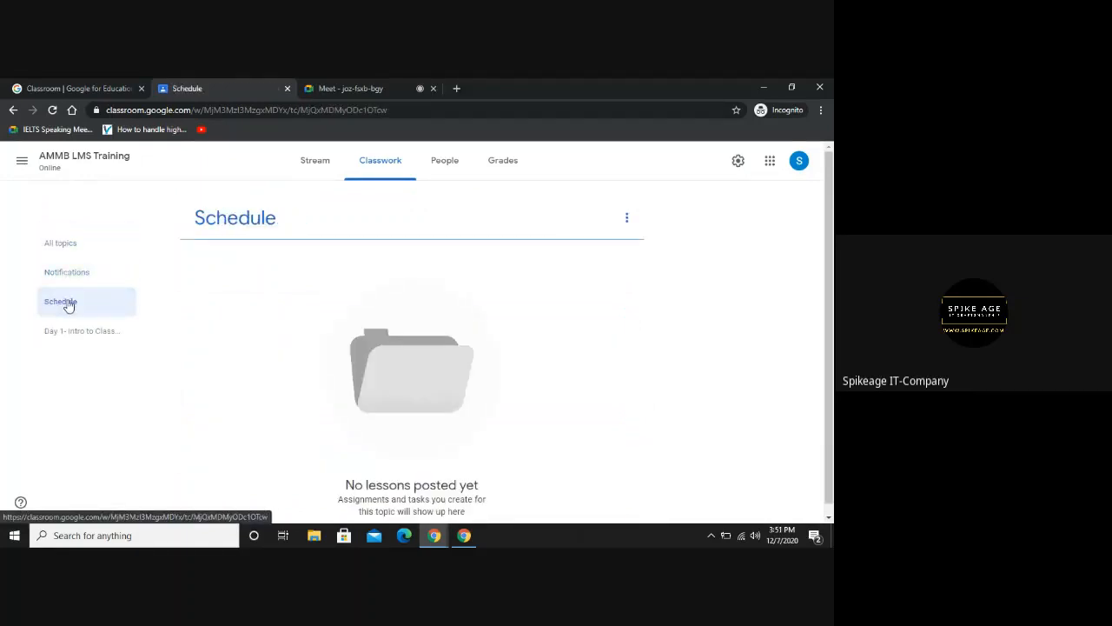
click(72, 334)
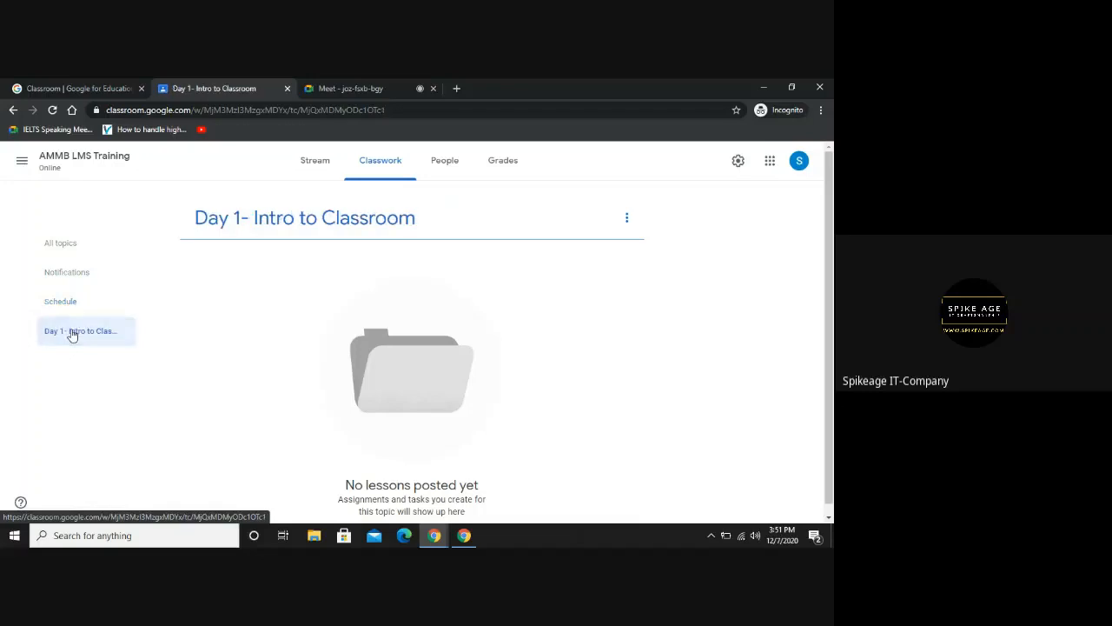
click(70, 244)
click(73, 271)
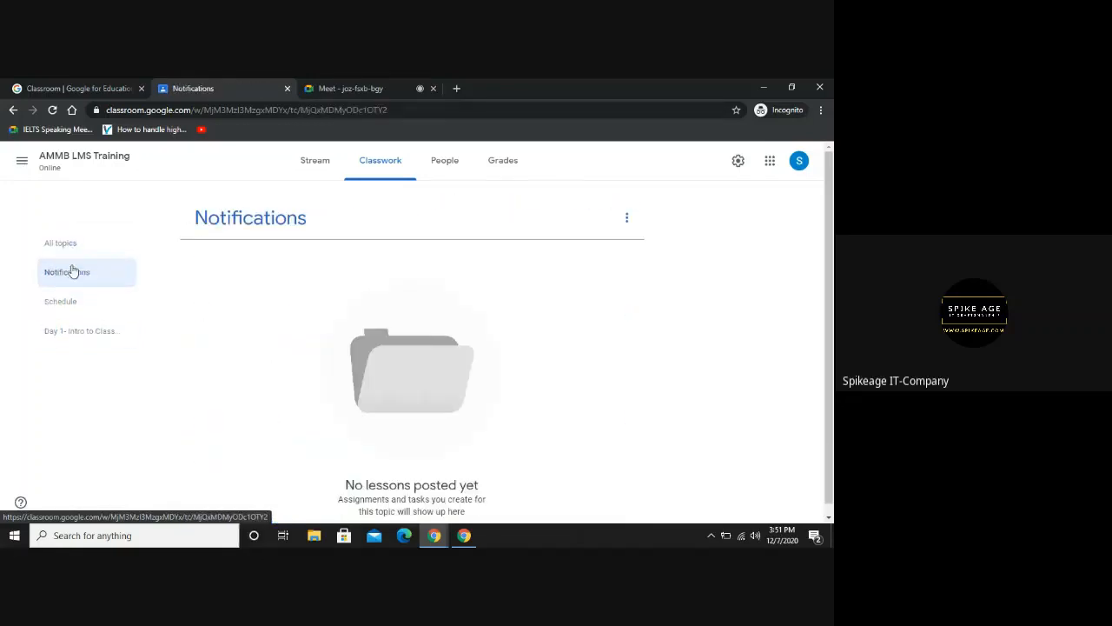
click(68, 302)
click(73, 328)
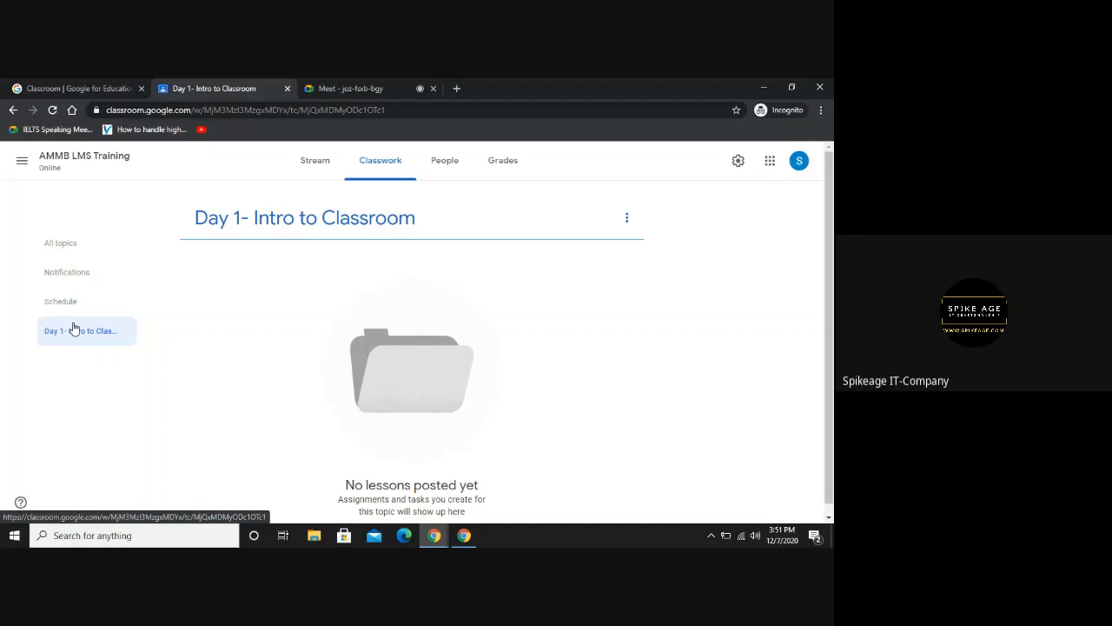
click(67, 303)
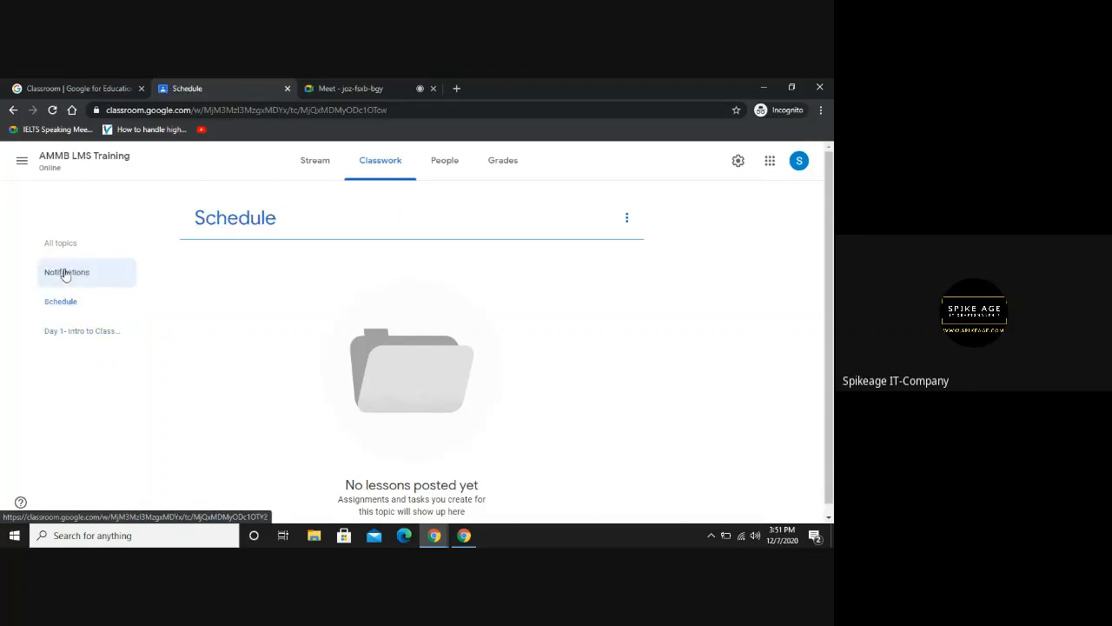
click(65, 273)
click(64, 251)
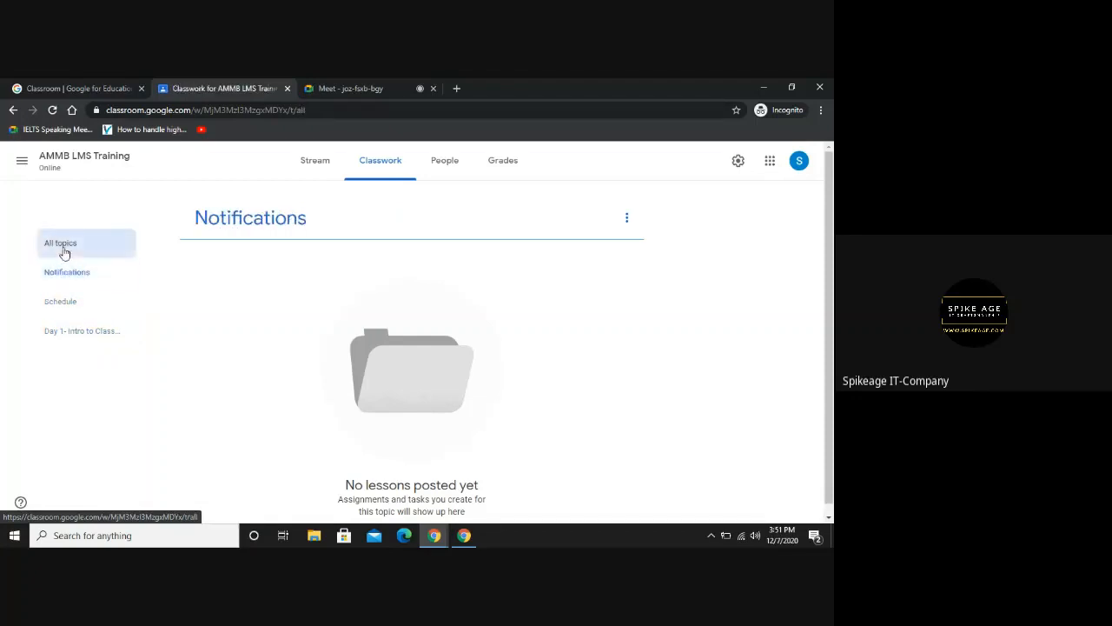
scroll(257, 291, down, 1)
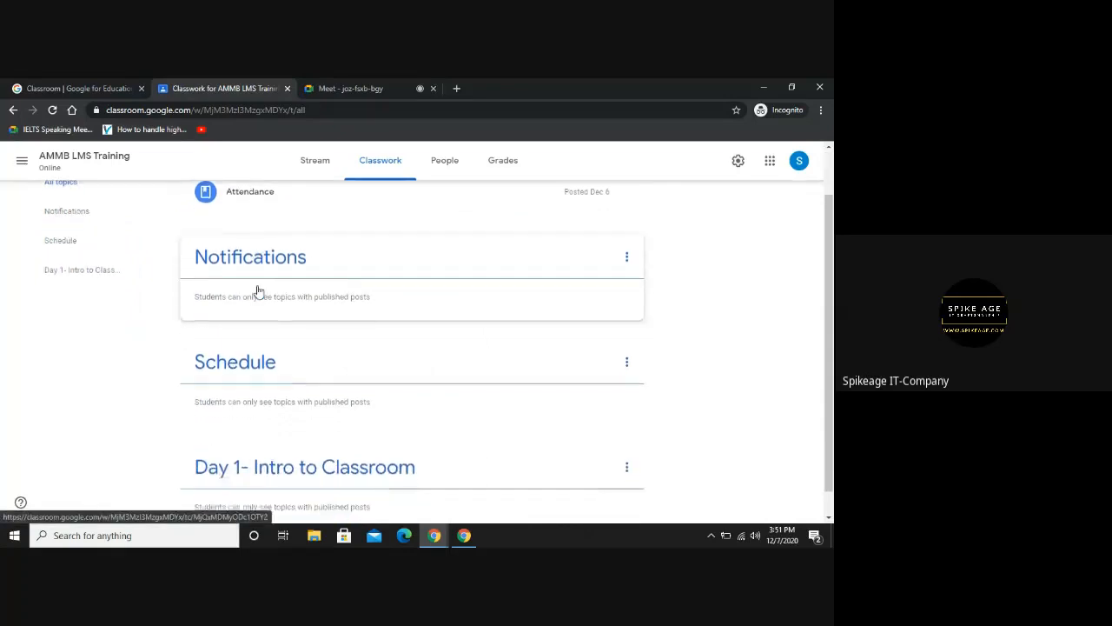
scroll(273, 292, up, 1)
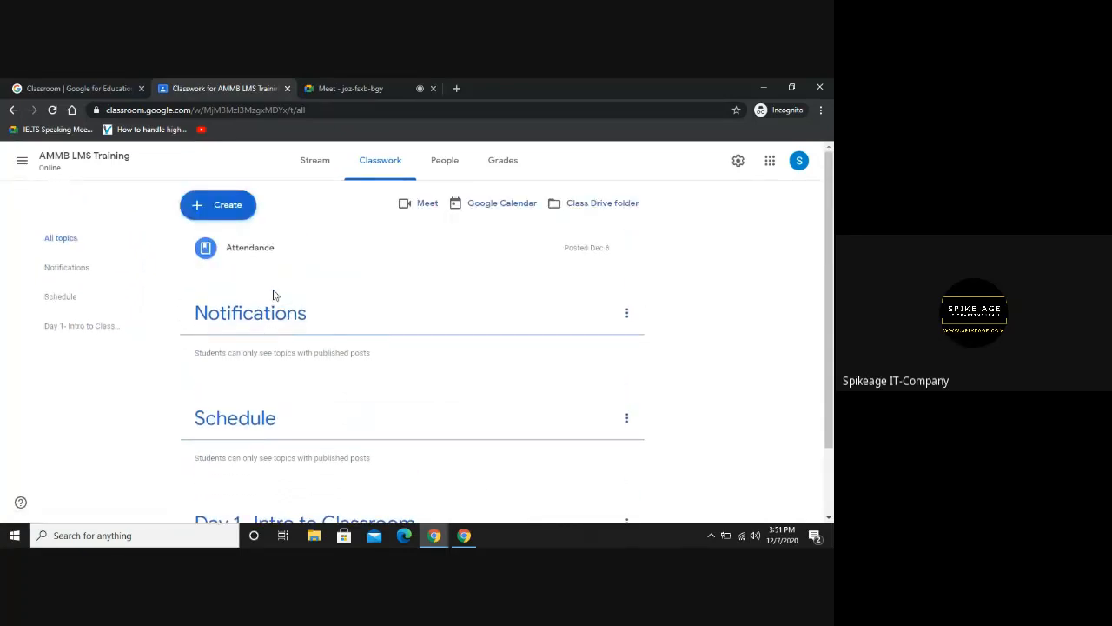
- Start a new classwork material and attach the Downloads image "10 Important Activities You Should Be Able to Do on Google Classroom.png"
click(227, 205)
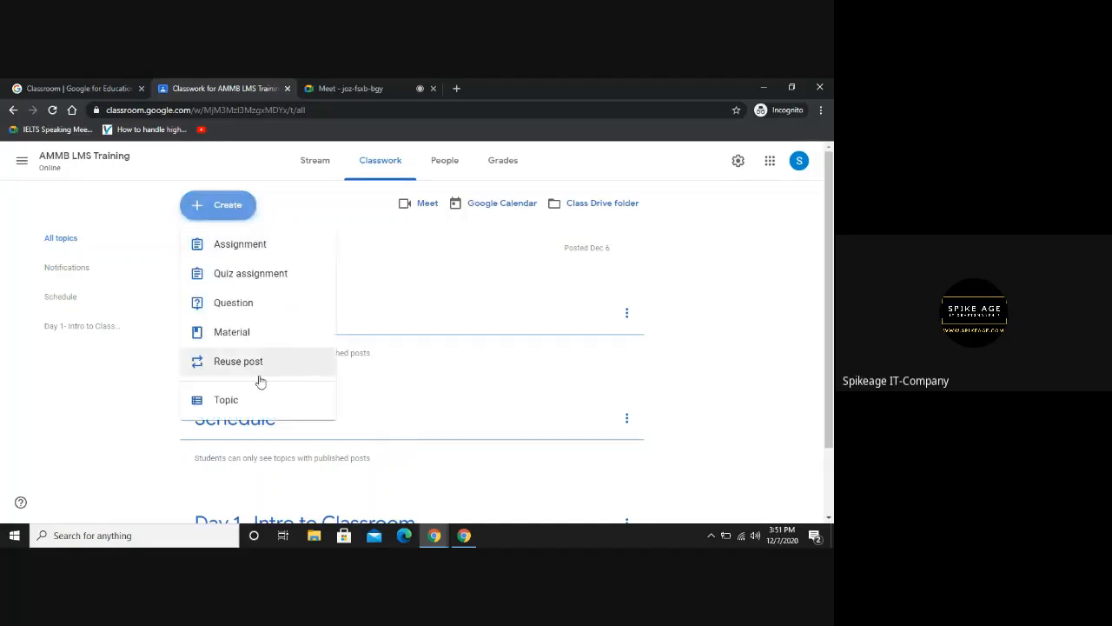
click(231, 342)
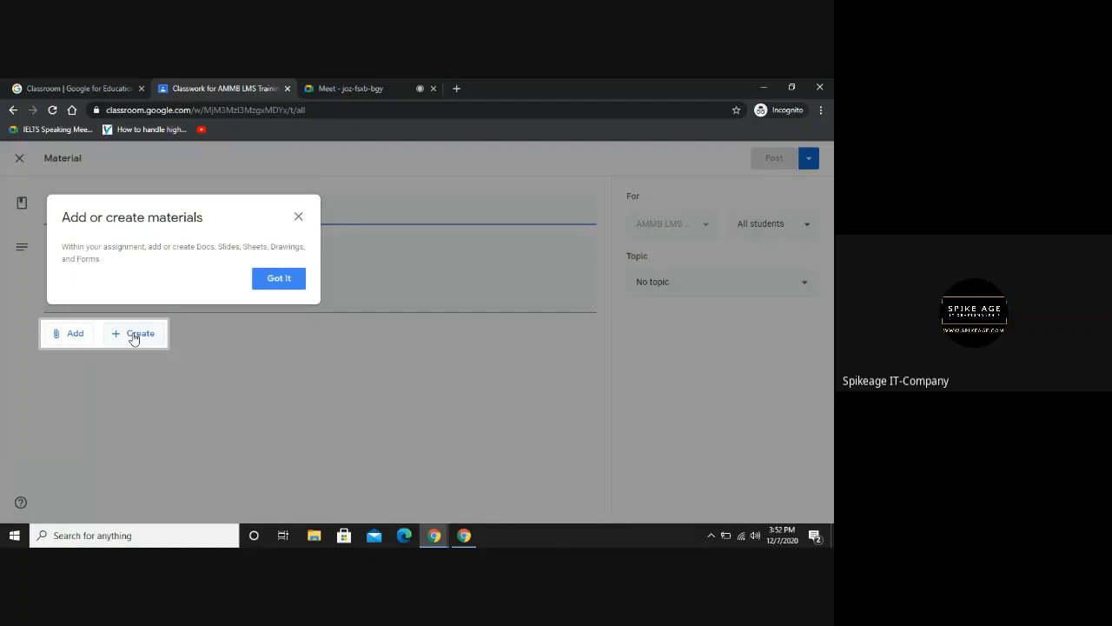
click(265, 287)
click(77, 340)
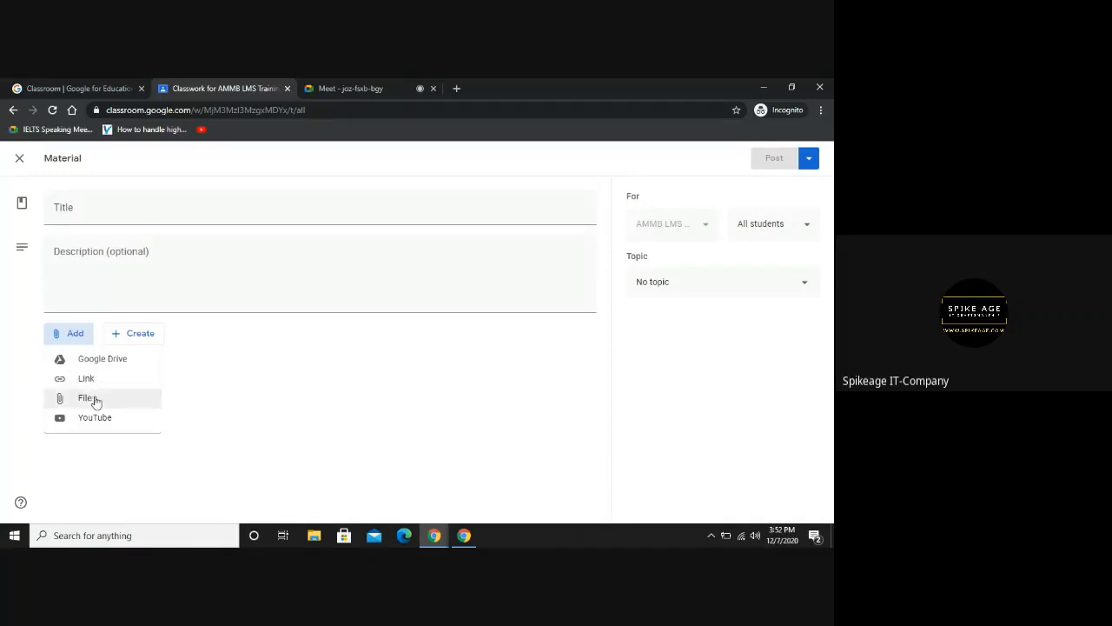
click(91, 398)
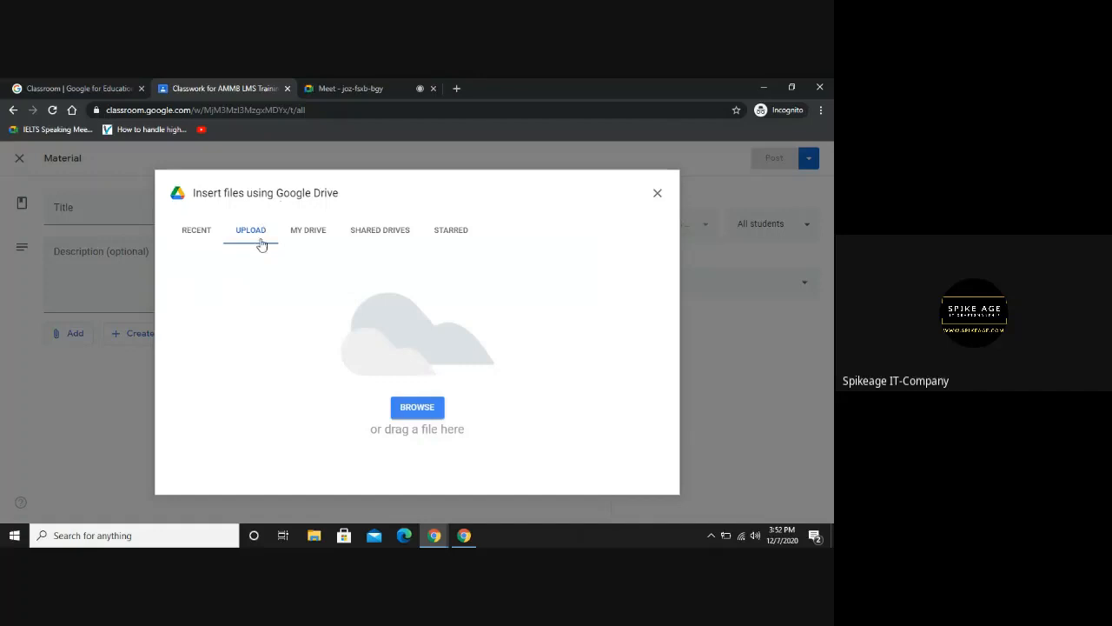
click(416, 407)
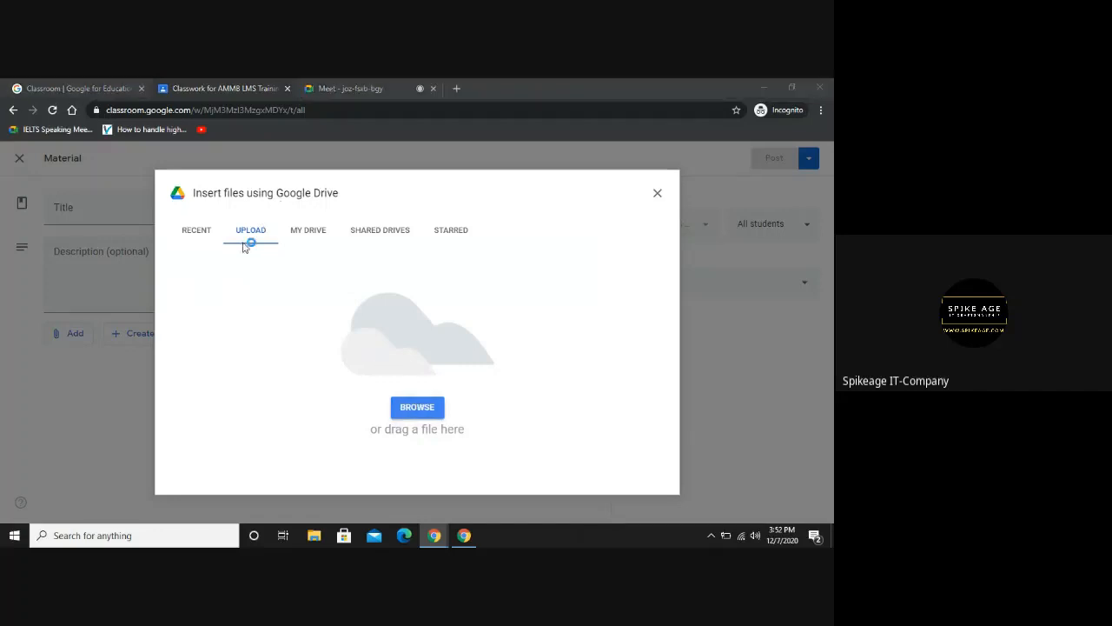
click(417, 407)
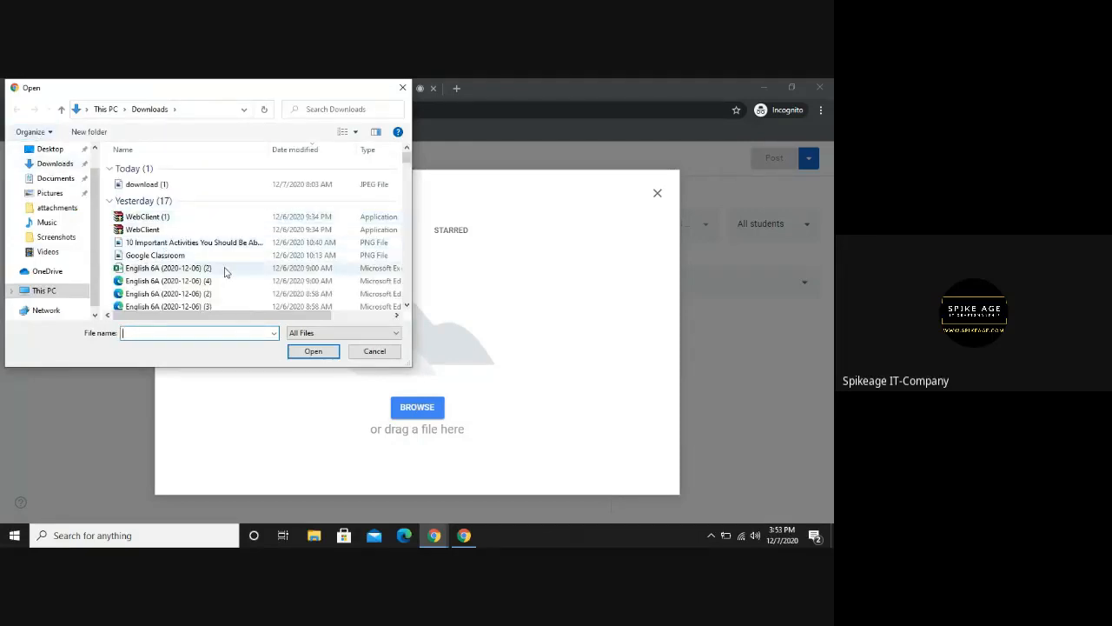
click(171, 245)
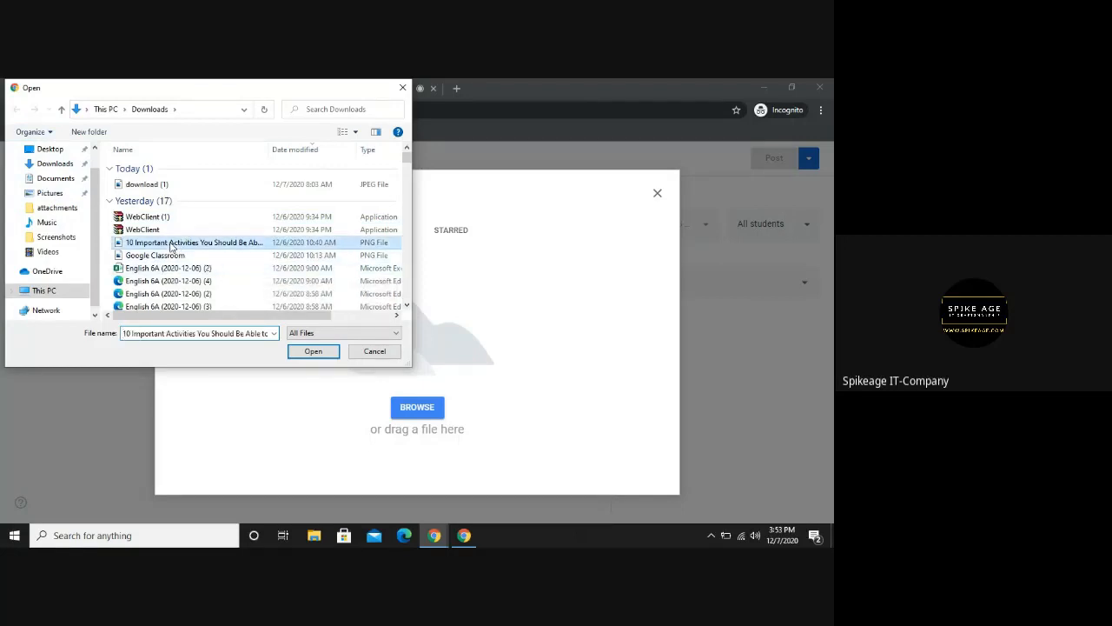
click(313, 353)
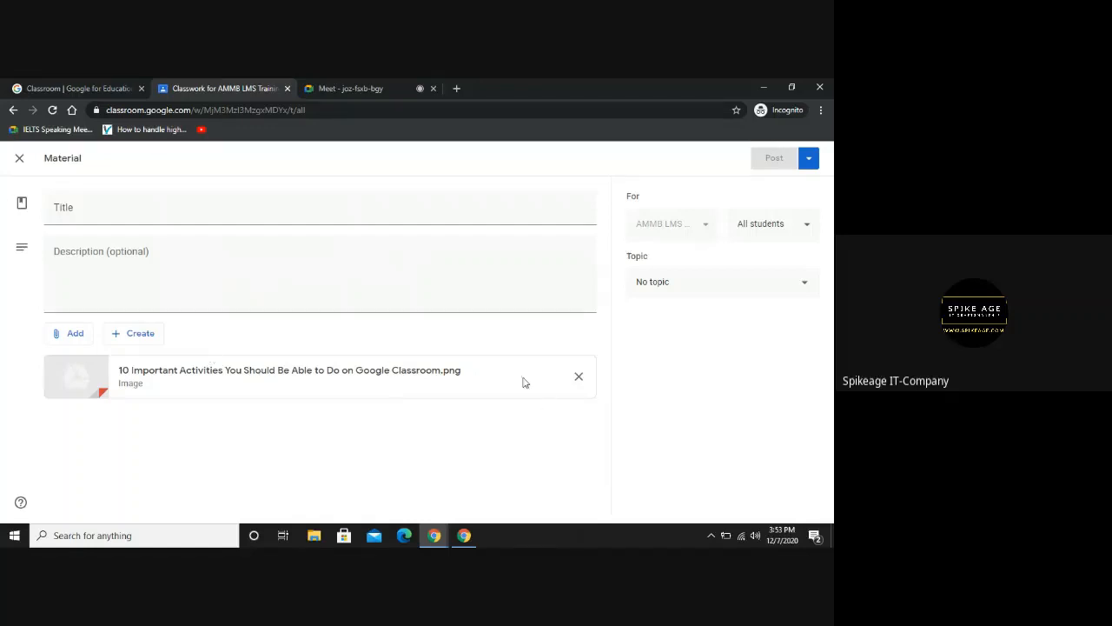
- Title the material "10 Imp activities you should be able to do on Google Classroom", leaving the description empty
click(88, 207)
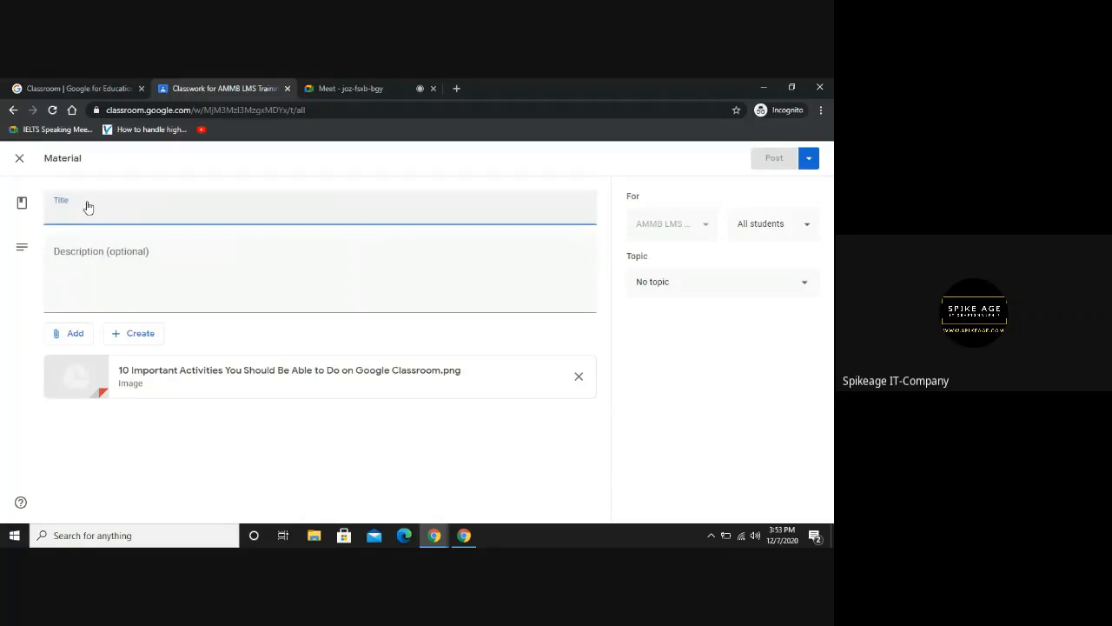
text(10)
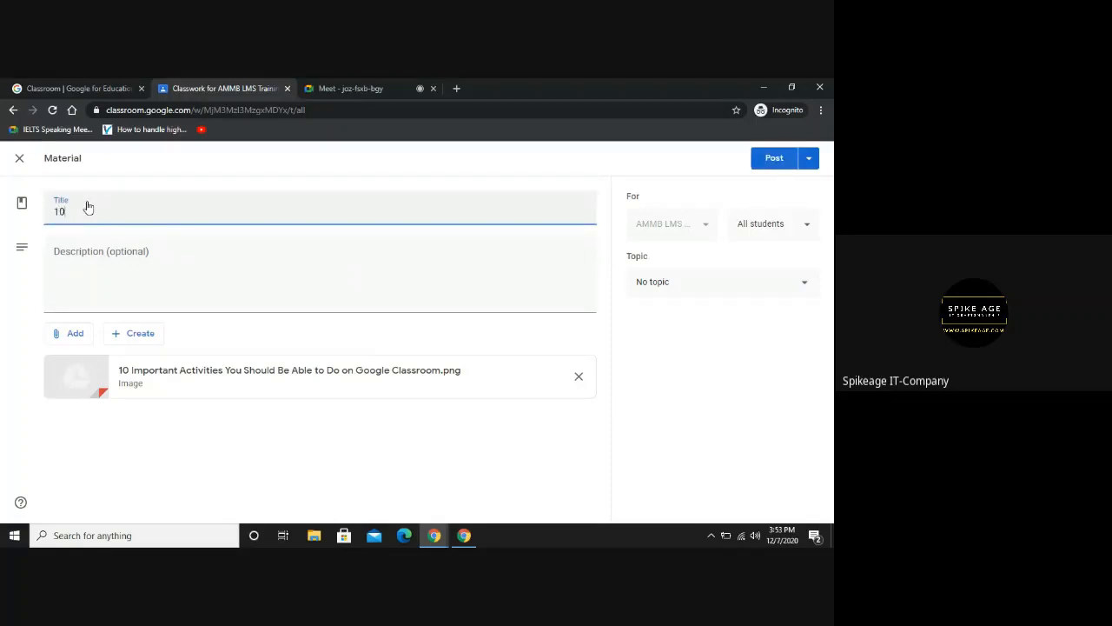
text( Imp)
text(orta)
text(vities )
text(you )
text(shoul)
text(d )
text(be able)
text(to d)
text(o )
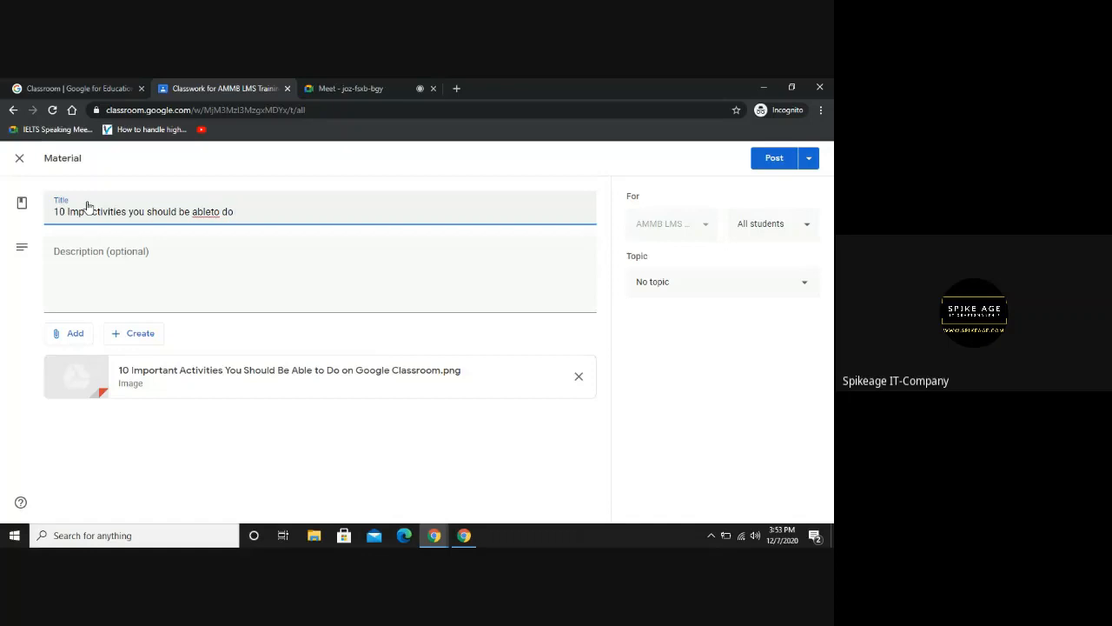
text(on )
text(Goof)
text(gle Class)
text(room)
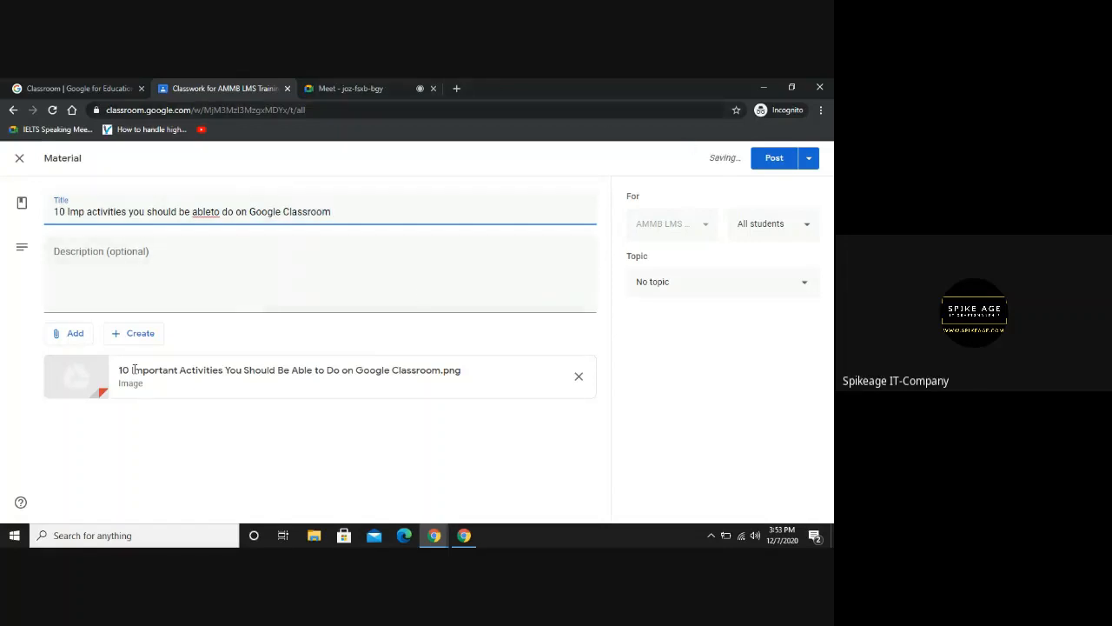
click(159, 268)
click(207, 214)
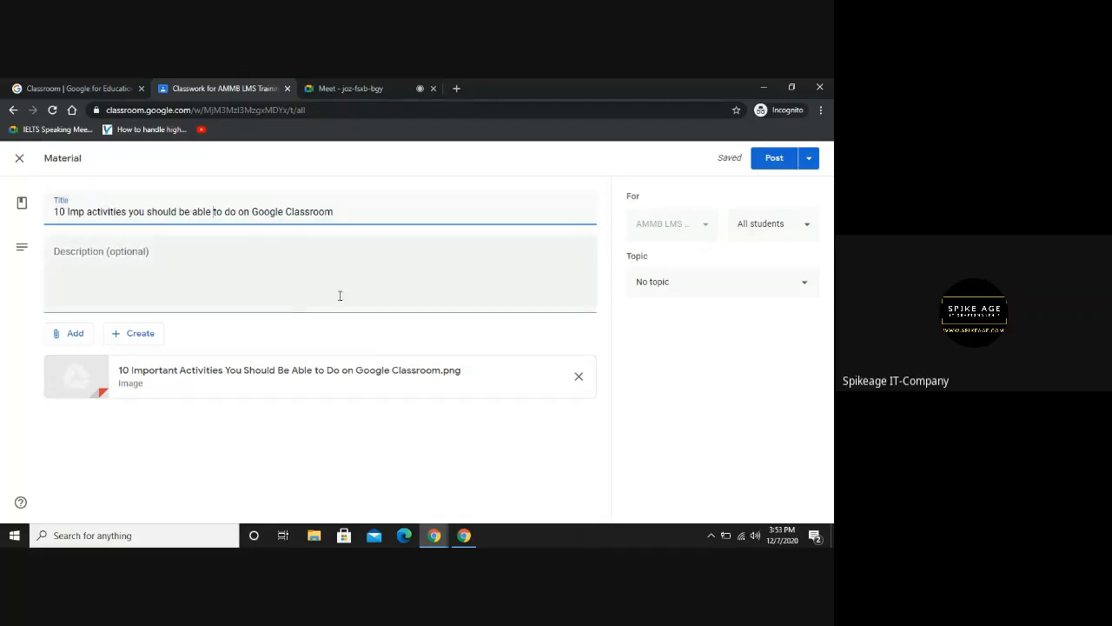
triple_click(181, 211)
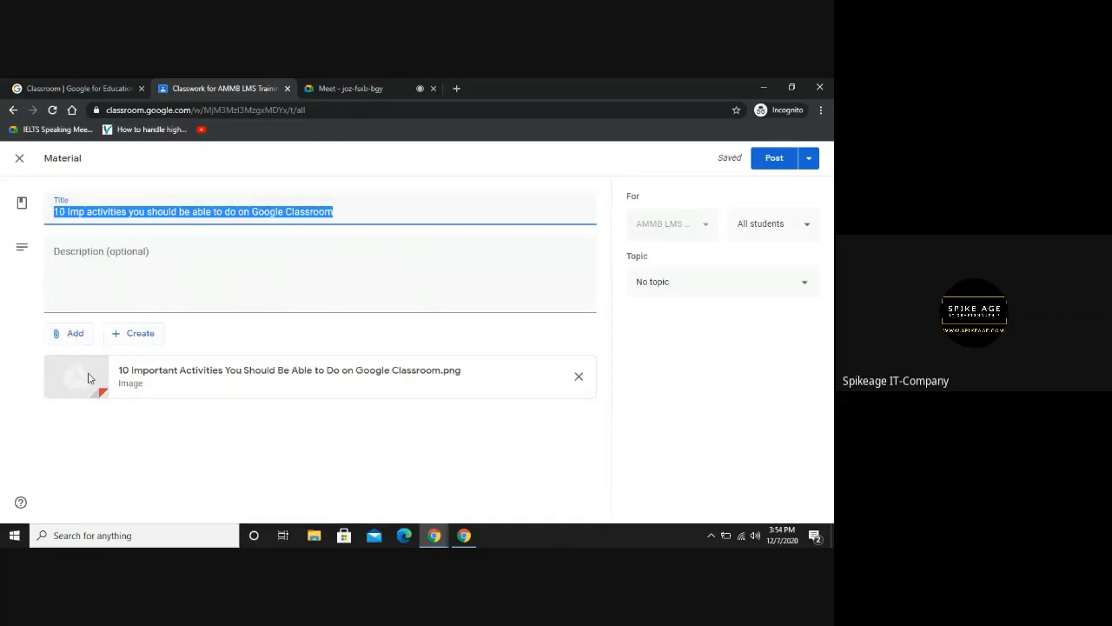
click(145, 289)
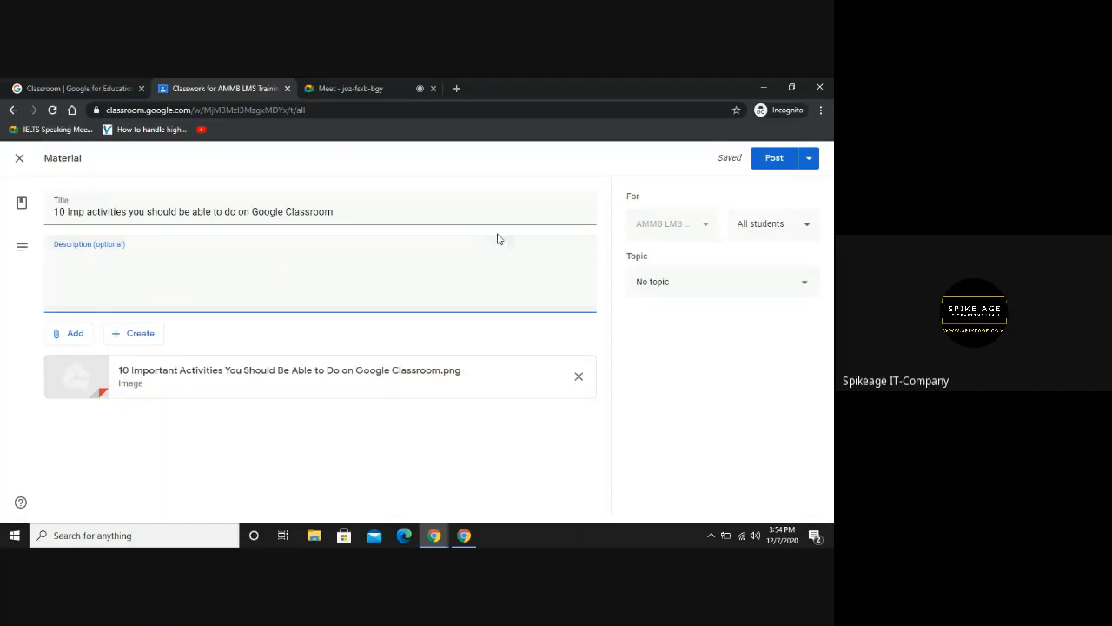
- Assign the material to the topic "Day 1- Intro to Classroom" for all students and post it
click(783, 229)
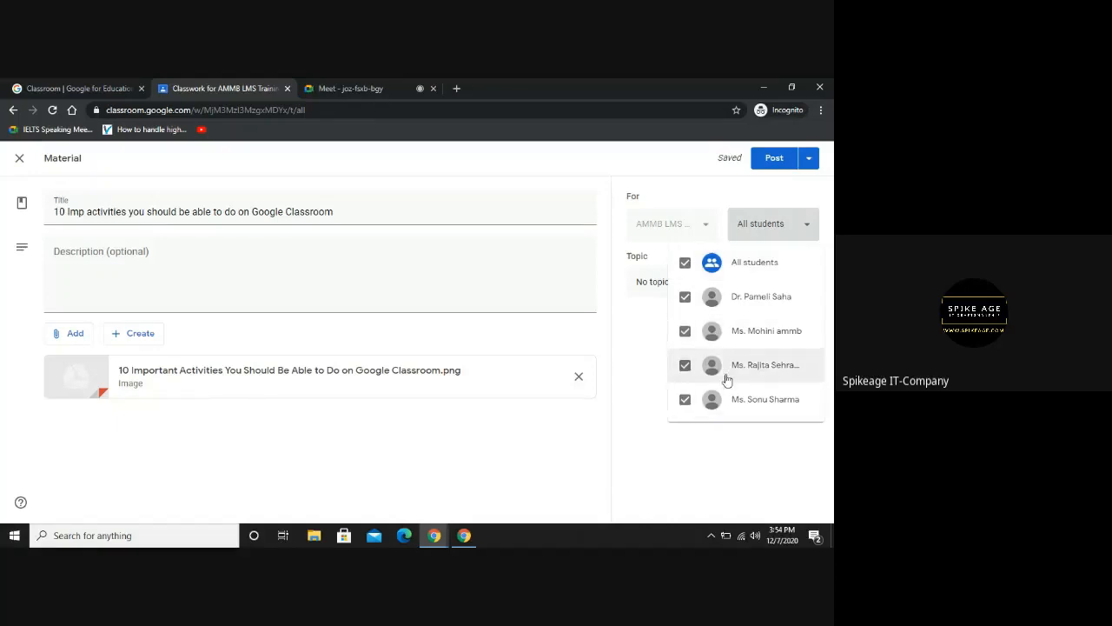
click(749, 225)
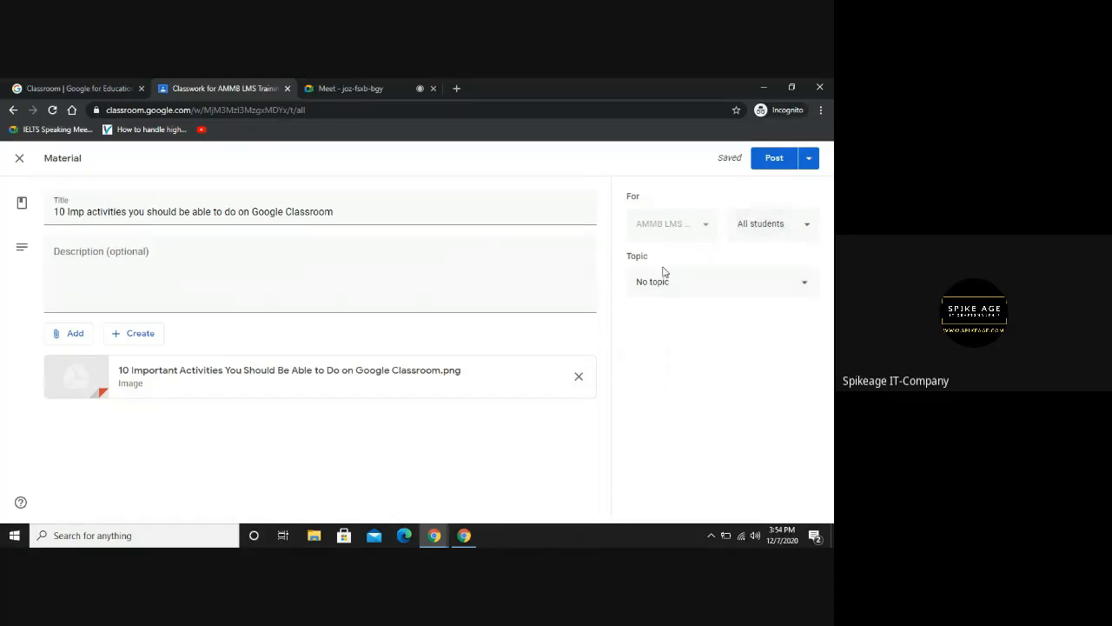
click(689, 292)
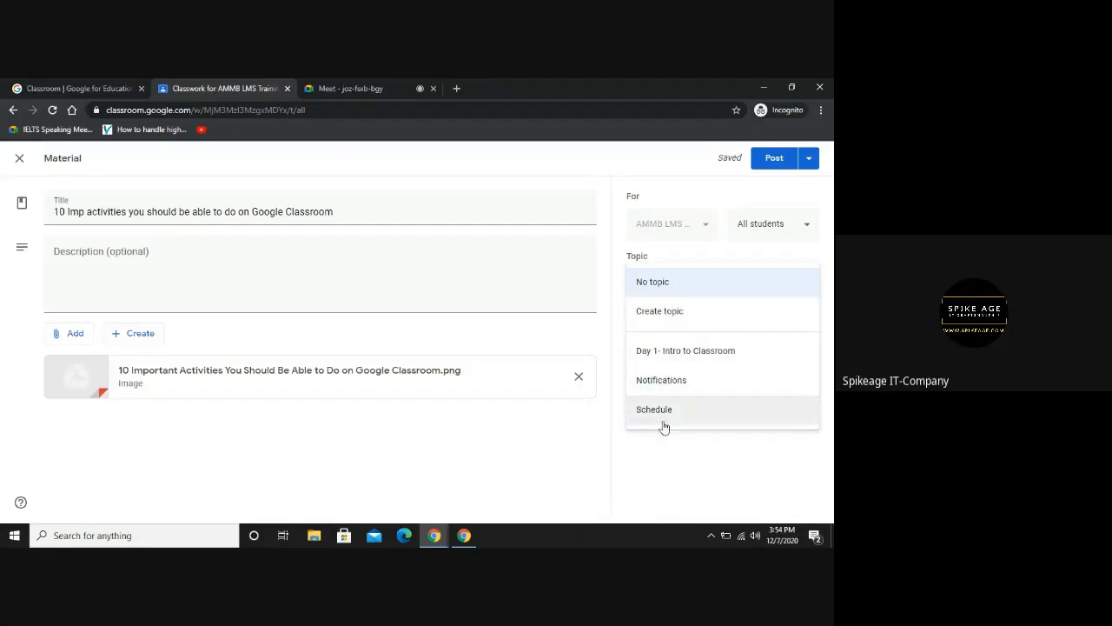
click(688, 352)
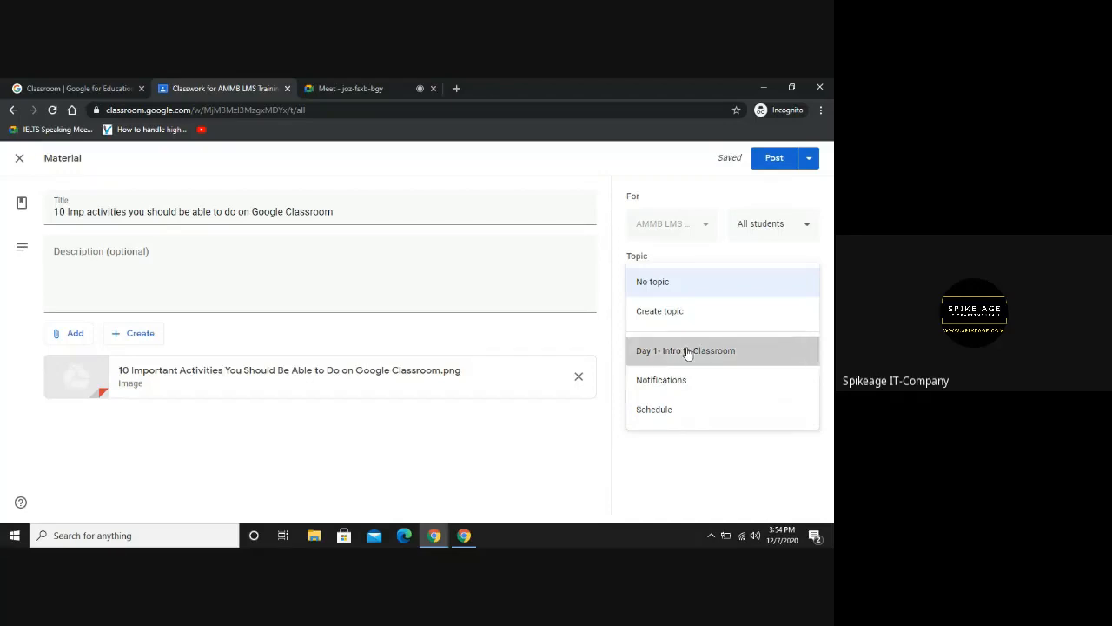
click(775, 159)
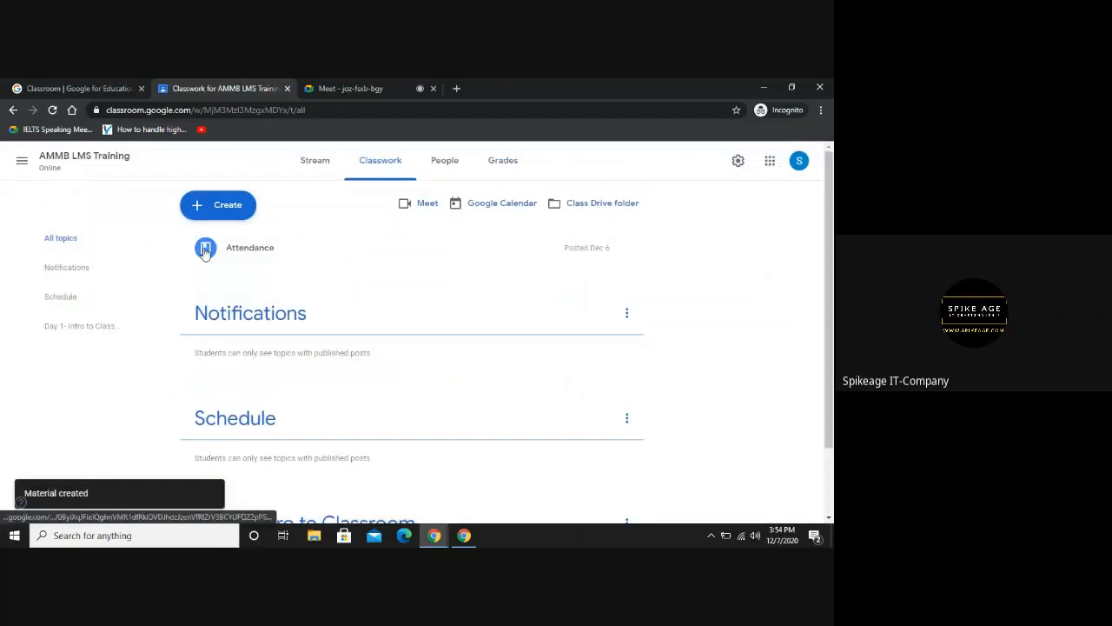
scroll(330, 383, down, 2)
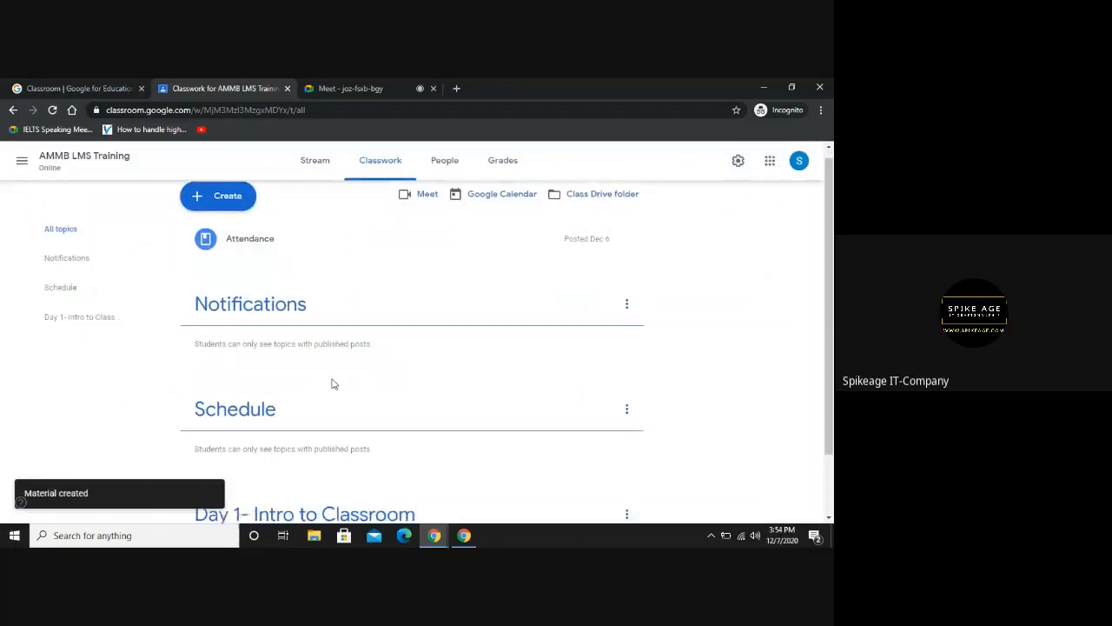
scroll(331, 382, down, 1)
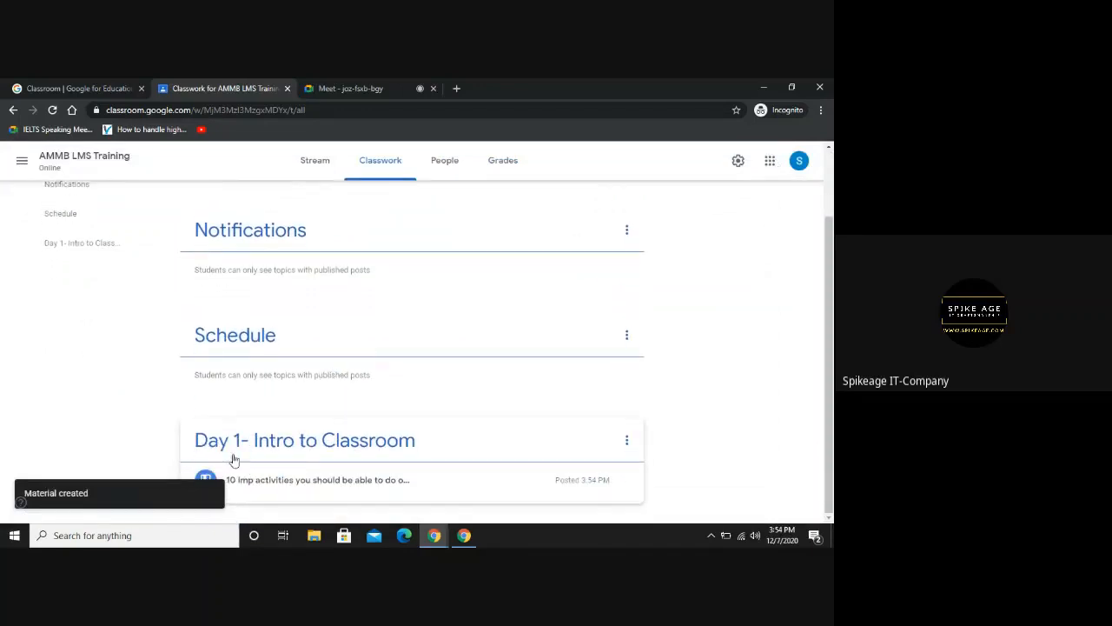